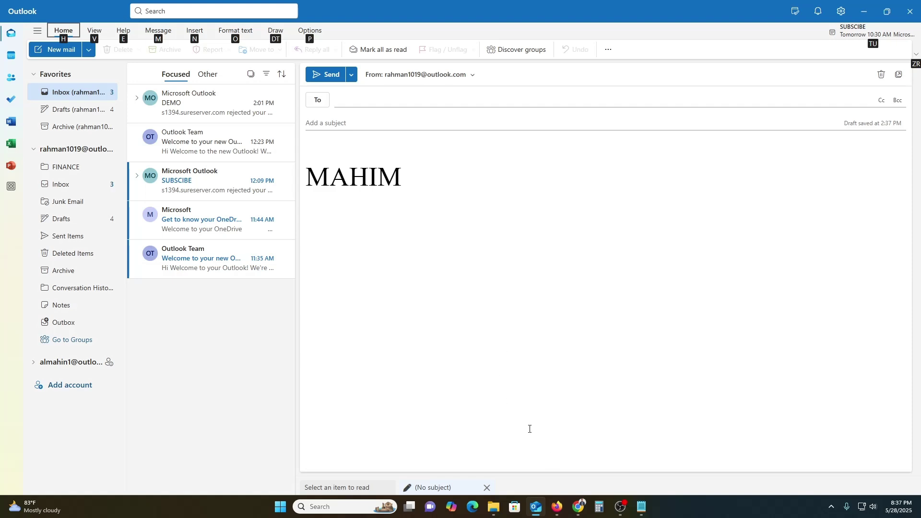
# Step: Place the caret at the end of the desktop Outlook draft after briefly checking Outlook on the web
pyautogui.click(423, 372)
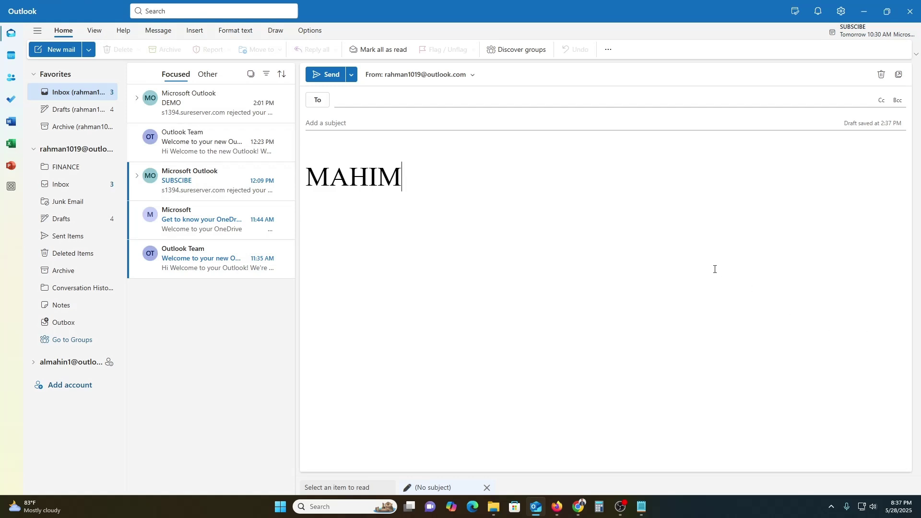
pyautogui.click(559, 509)
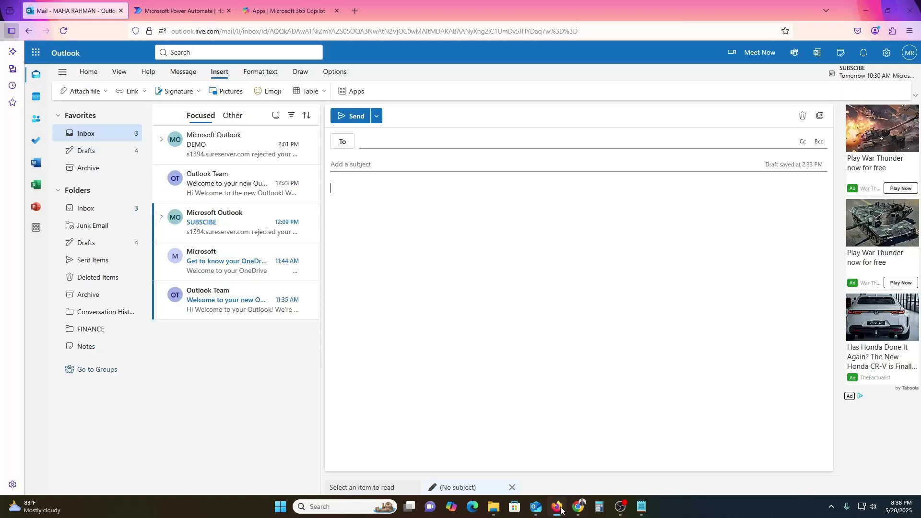
pyautogui.click(559, 507)
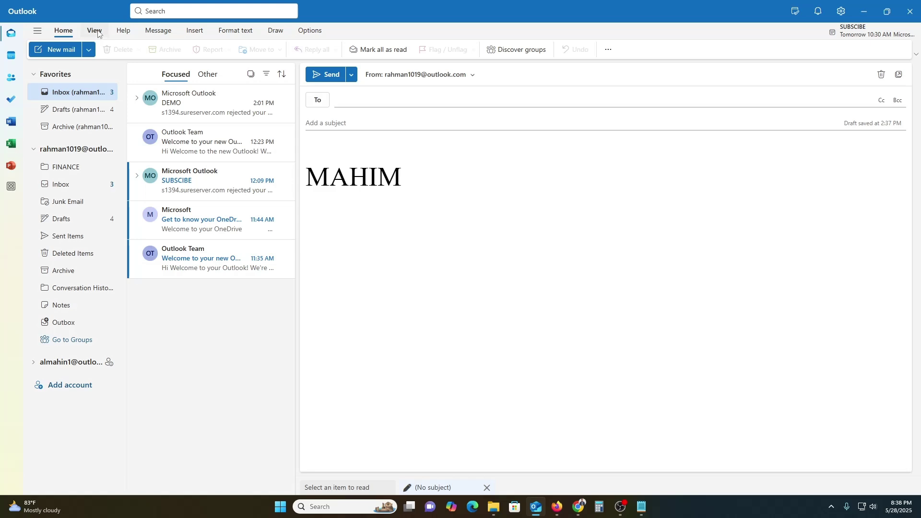
# Step: Open Outlook's Accounts > Signatures settings from View settings, then start a new Chrome window
pyautogui.click(95, 30)
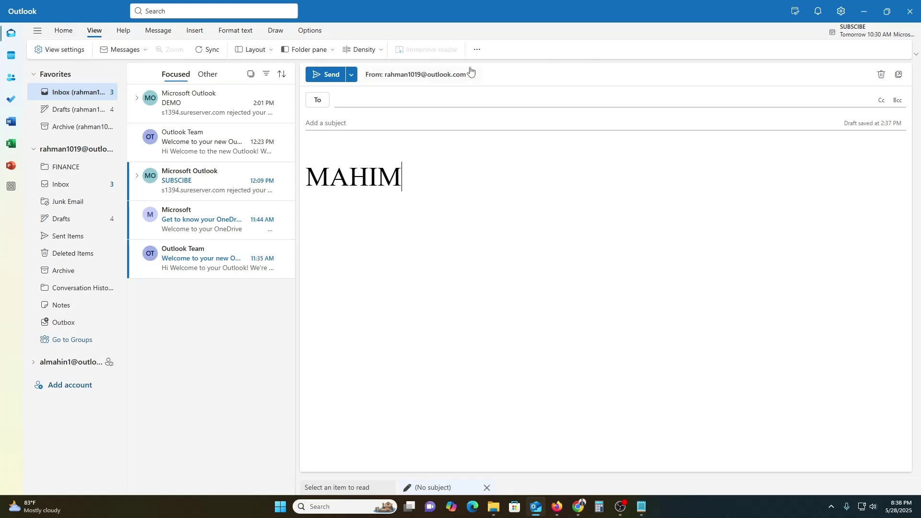
pyautogui.click(39, 50)
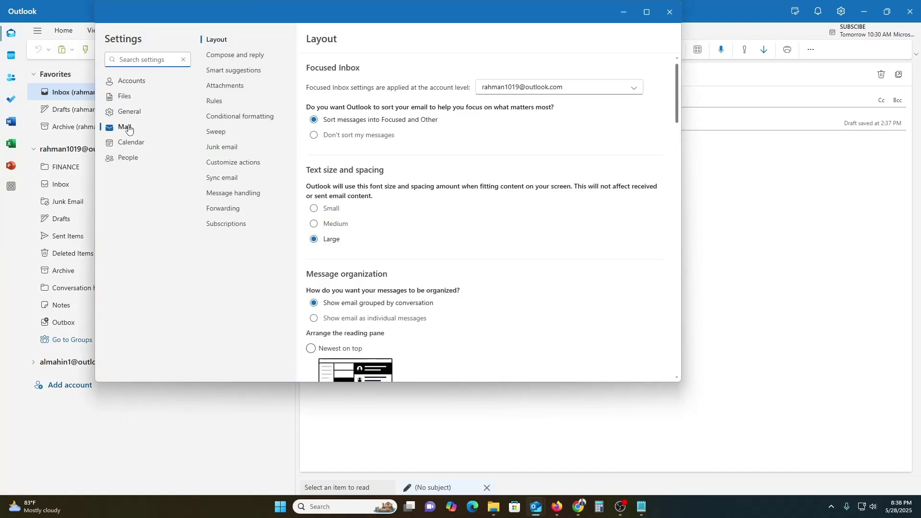
pyautogui.click(128, 87)
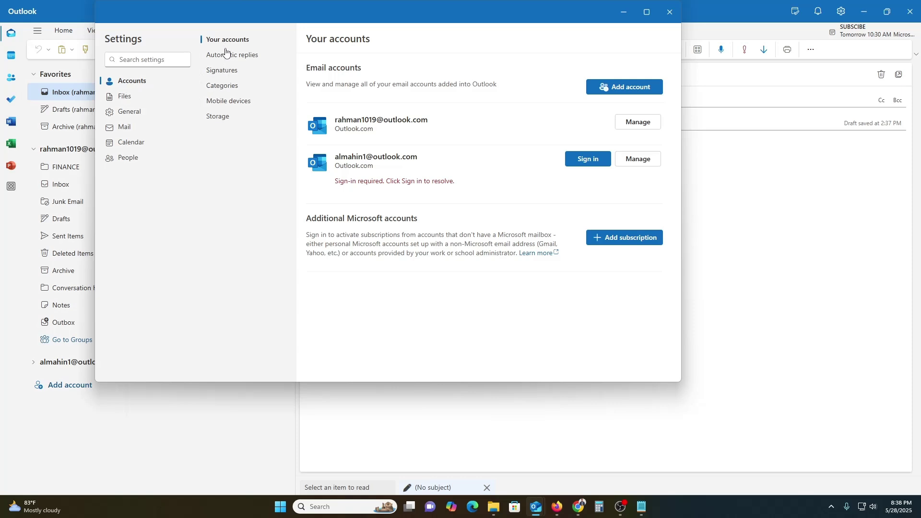
pyautogui.click(221, 73)
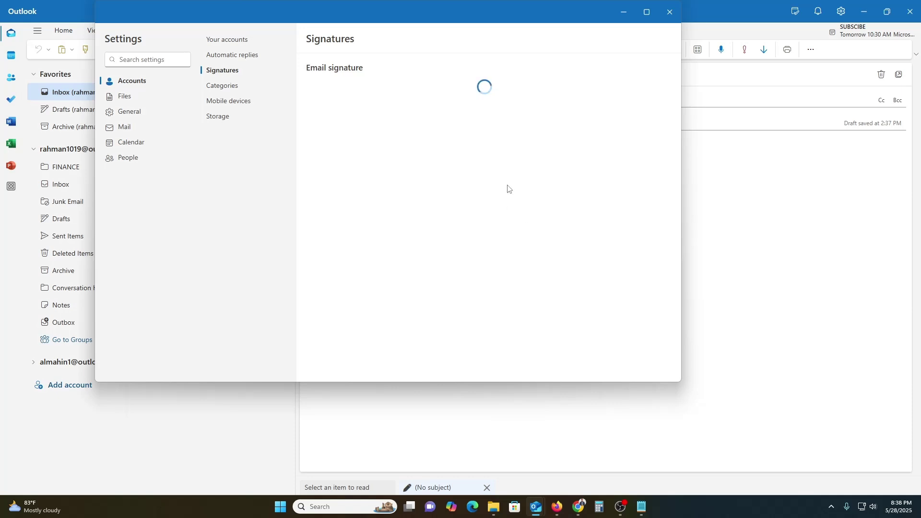
pyautogui.rightClick(576, 503)
pyautogui.click(563, 417)
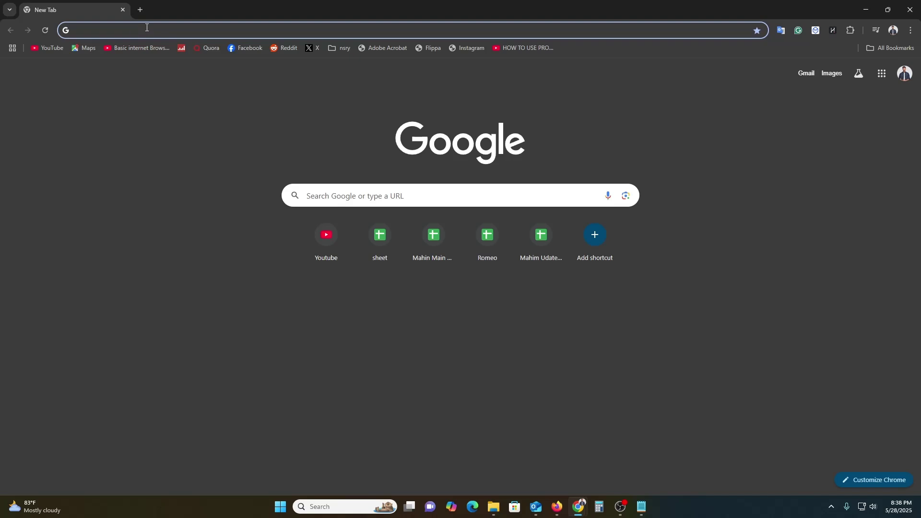
# Step: Google 'signature design free' and open Canva's Free Online Signature Generator result
pyautogui.write('signatu')
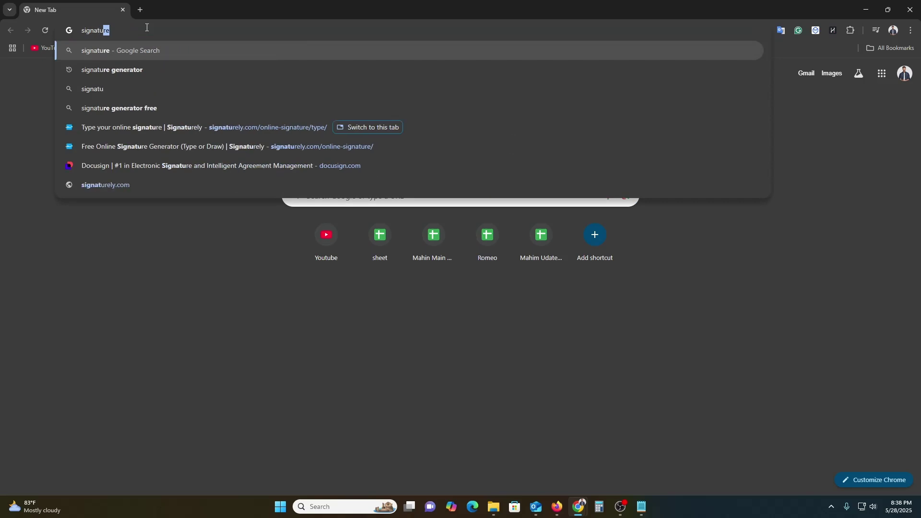
pyautogui.write('re design free')
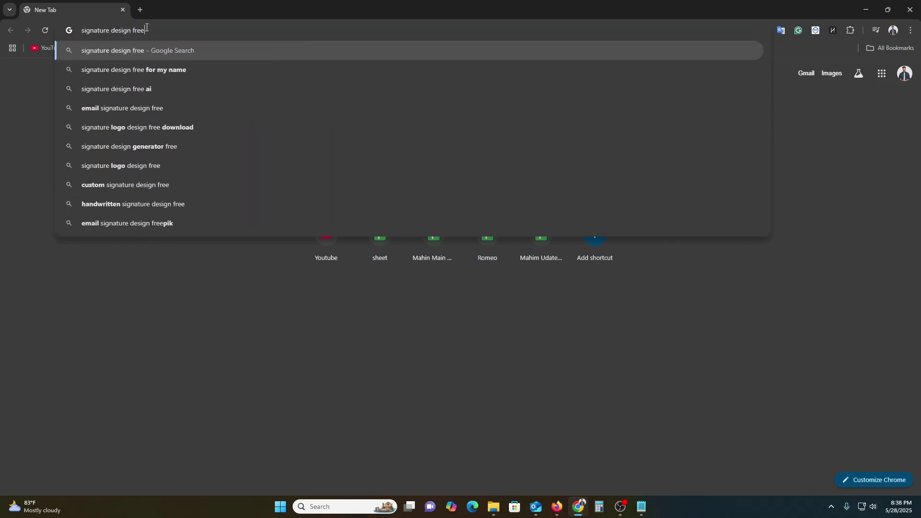
pyautogui.press('Return')
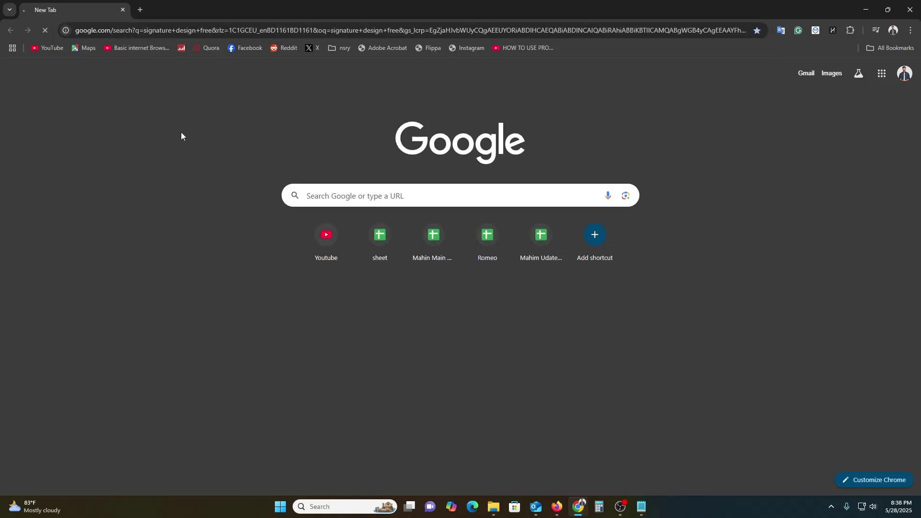
pyautogui.scroll(-5, 200, 198)
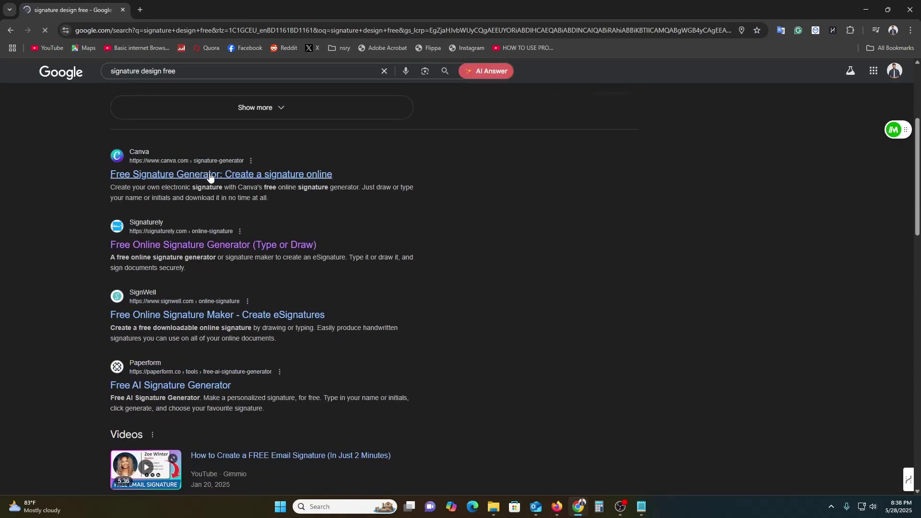
pyautogui.click(210, 177)
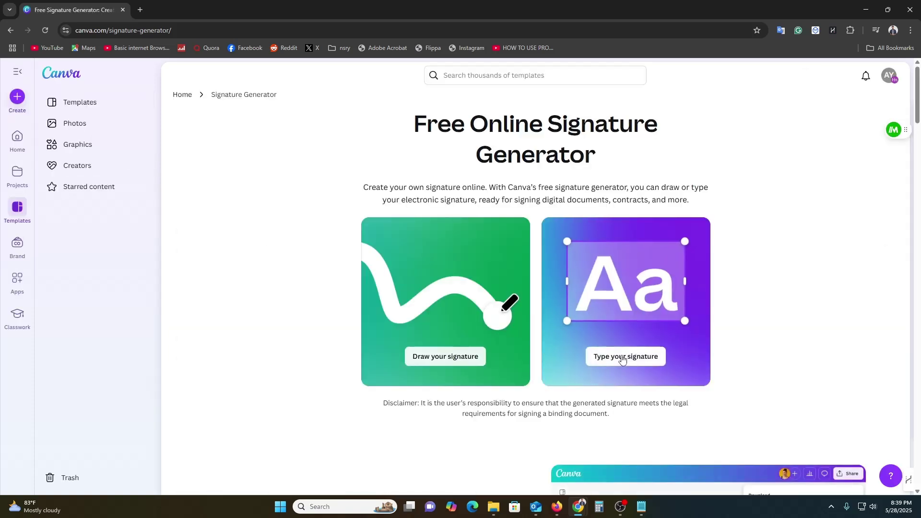
# Step: Start a typed signature design in Canva and enter the full name, fixing the capitalised typo
pyautogui.click(622, 358)
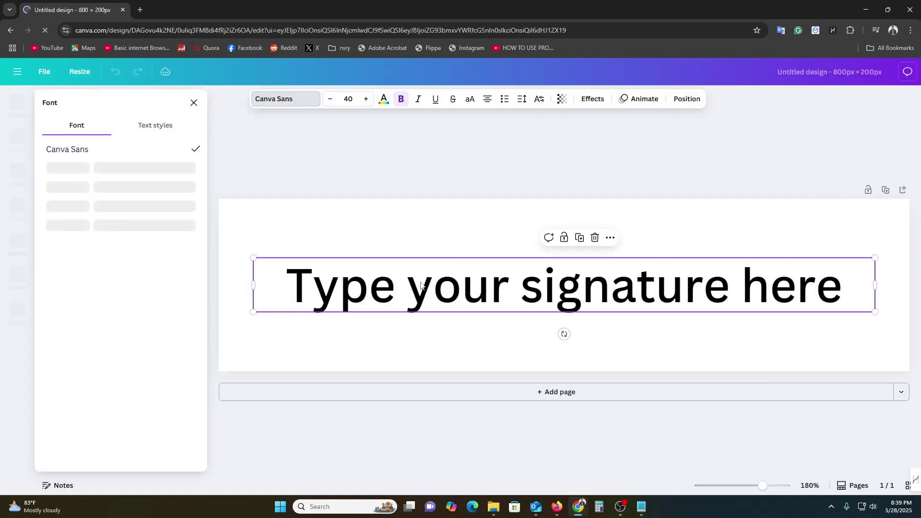
pyautogui.write('M')
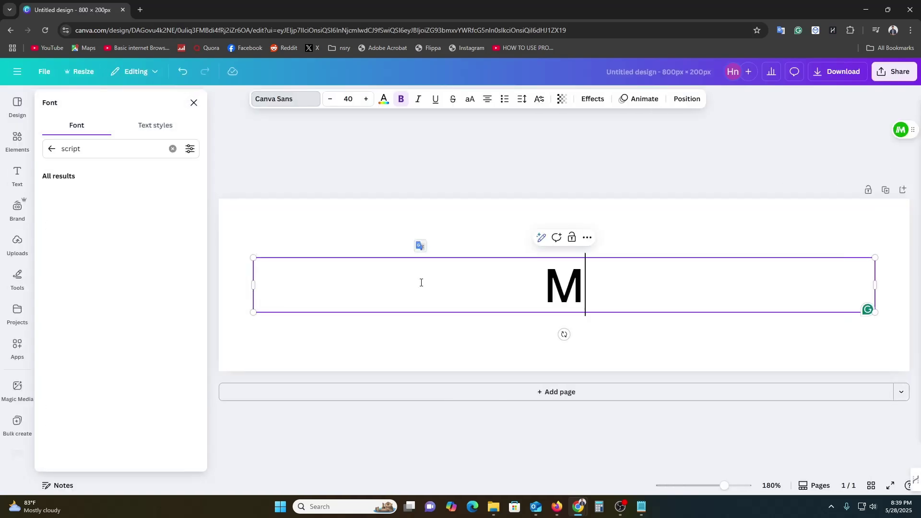
pyautogui.write('AHIN')
pyautogui.press('BackSpace')
pyautogui.press('BackSpace')
pyautogui.press('BackSpace')
pyautogui.press('BackSpace')
pyautogui.write('a')
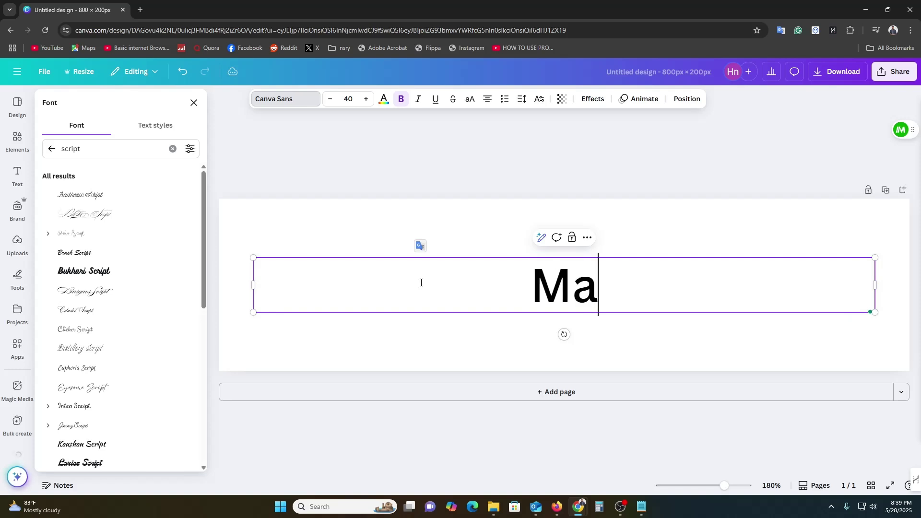
pyautogui.write('hin rahma')
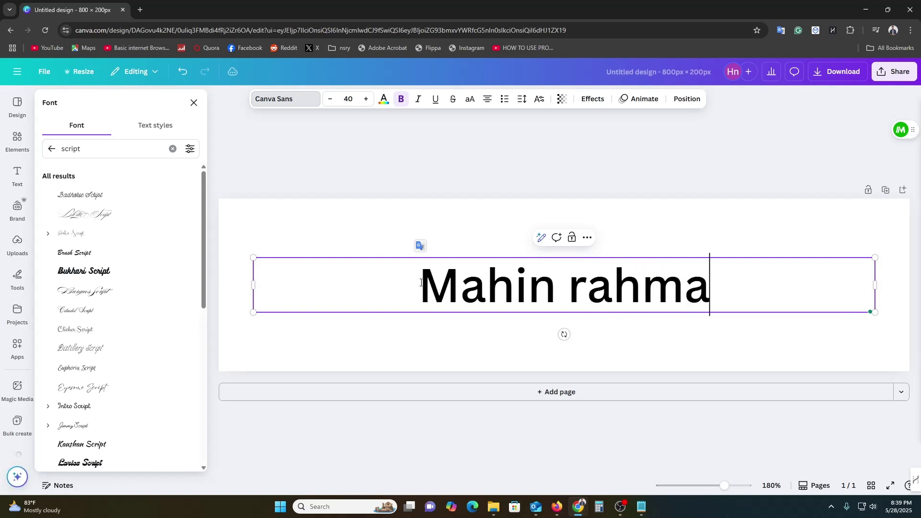
pyautogui.write('n')
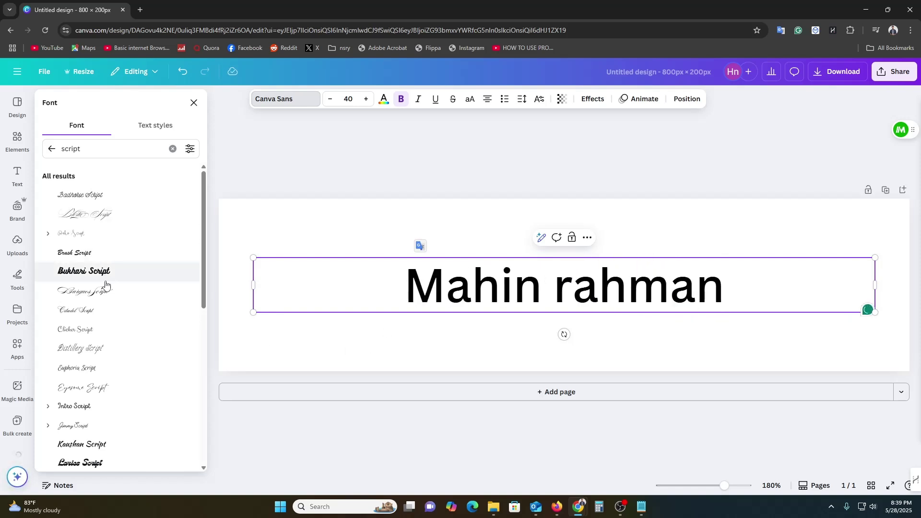
# Step: Try the Blosta and Euphoria Script fonts, settling on Eyesome Script
pyautogui.click(104, 219)
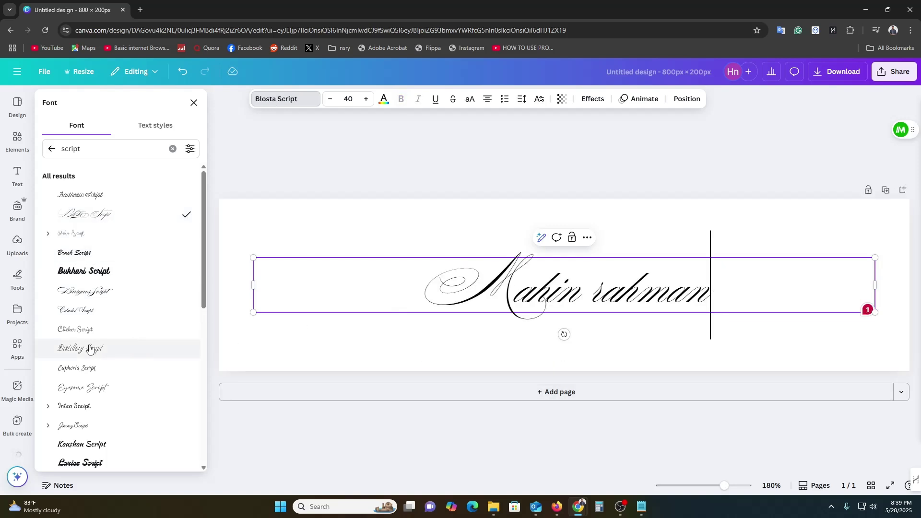
pyautogui.scroll(-1, 91, 349)
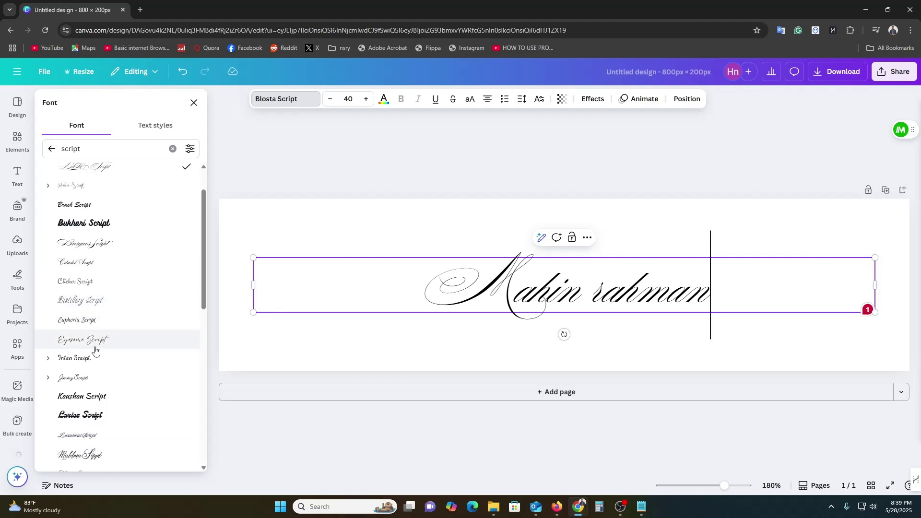
pyautogui.scroll(-1, 96, 351)
pyautogui.click(82, 273)
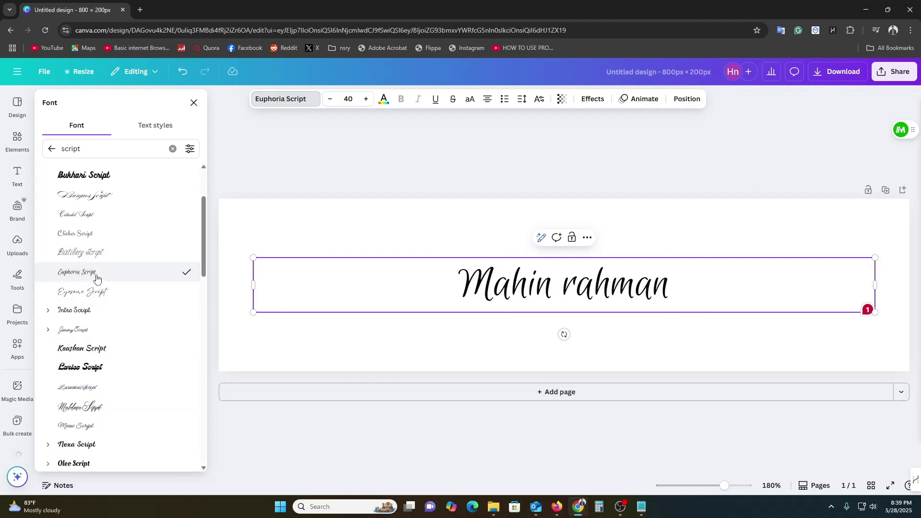
pyautogui.click(101, 292)
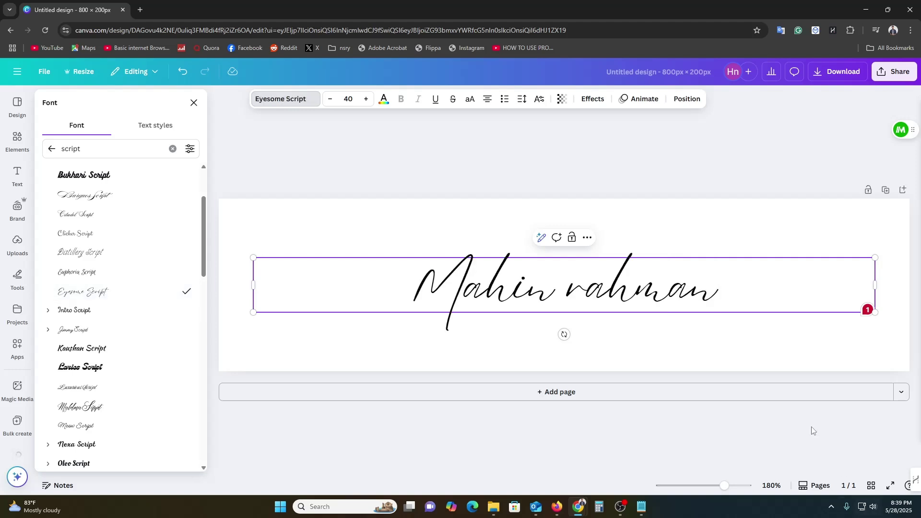
# Step: Reselect the signature text box and select the whole name to copy it
pyautogui.click(722, 354)
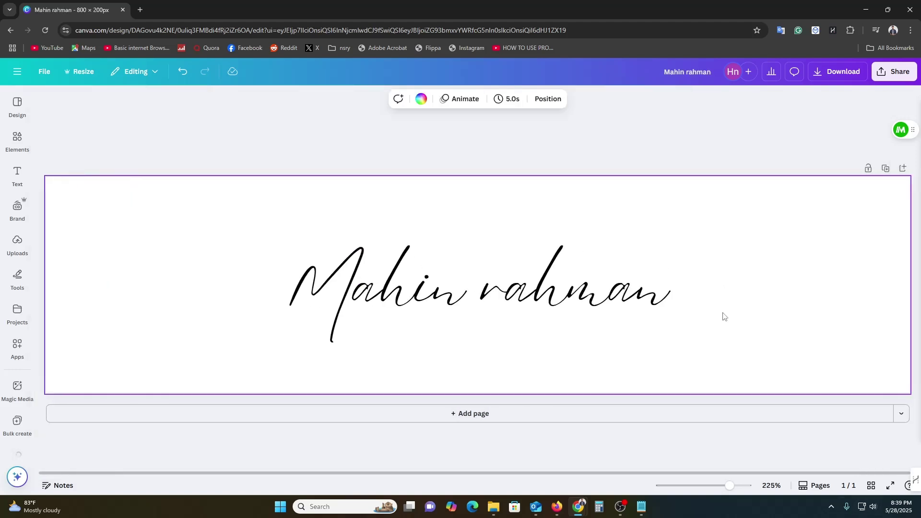
pyautogui.click(662, 308)
pyautogui.click(682, 300)
pyautogui.hotkey('ctrl', 'shift', 'Left')
pyautogui.hotkey('ctrl', 'shift', 'Left')
pyautogui.hotkey('ctrl', 'c')
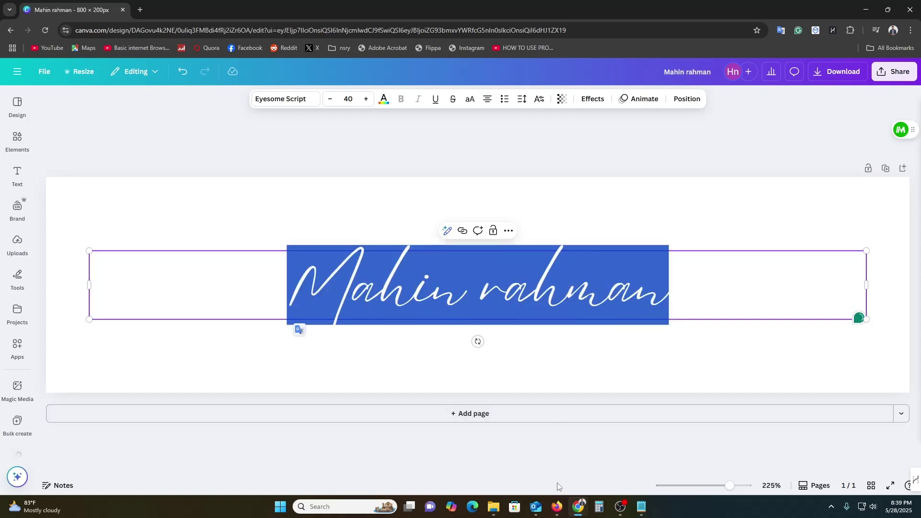
pyautogui.click(535, 506)
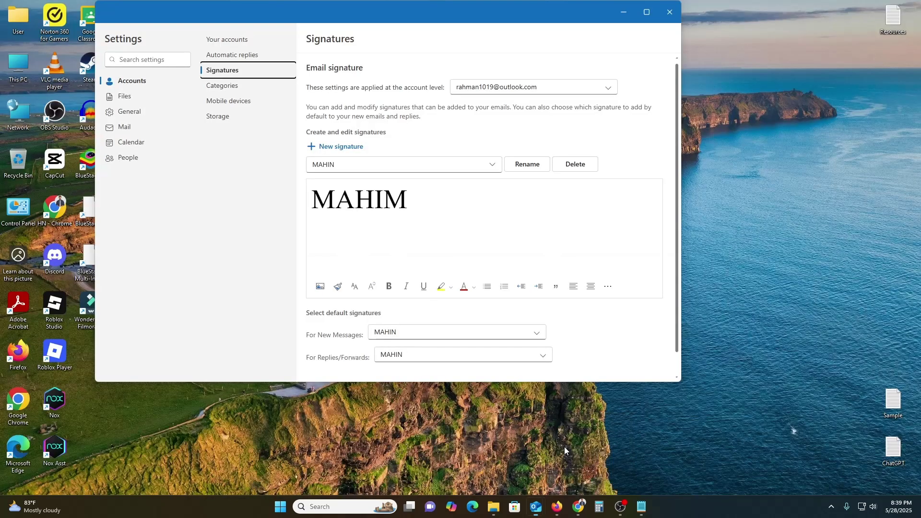
# Step: Paste the copied name over the old signature text in Outlook's settings, then return to Canva
pyautogui.click(564, 447)
pyautogui.doubleClick(321, 192)
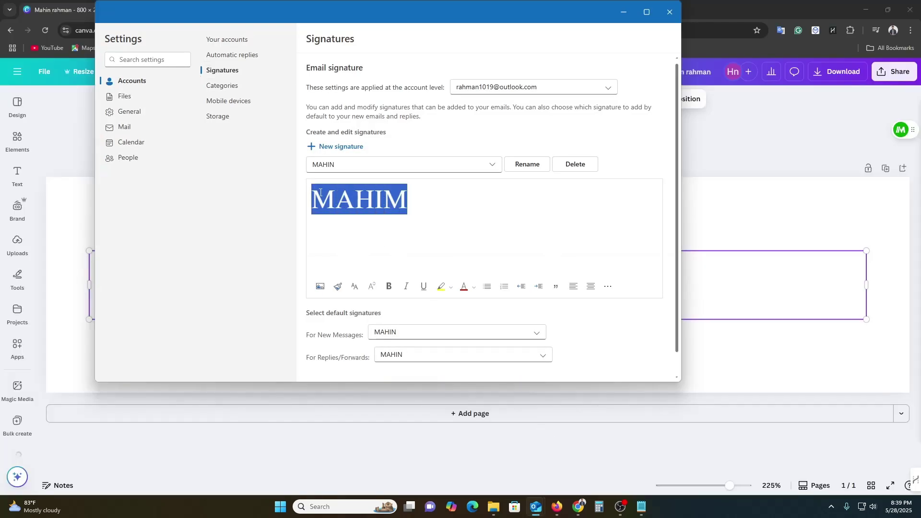
pyautogui.hotkey('ctrl', 'v')
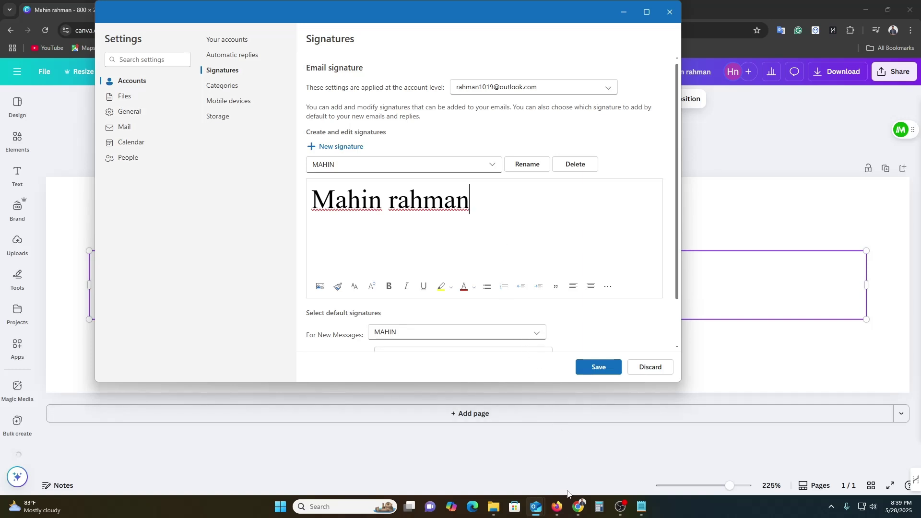
pyautogui.moveTo(578, 506)
pyautogui.click(681, 456)
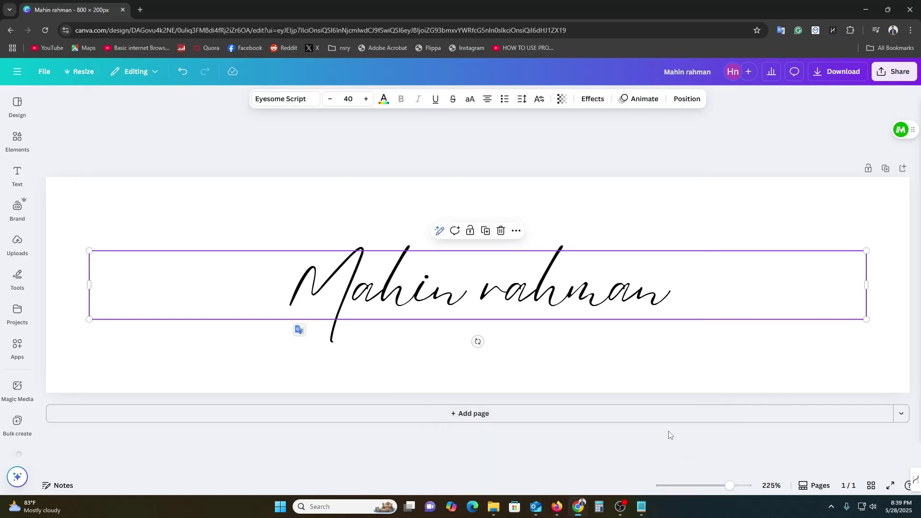
# Step: Download the Canva signature as an 800 × 200 px PNG with a transparent background
pyautogui.click(633, 359)
pyautogui.click(894, 71)
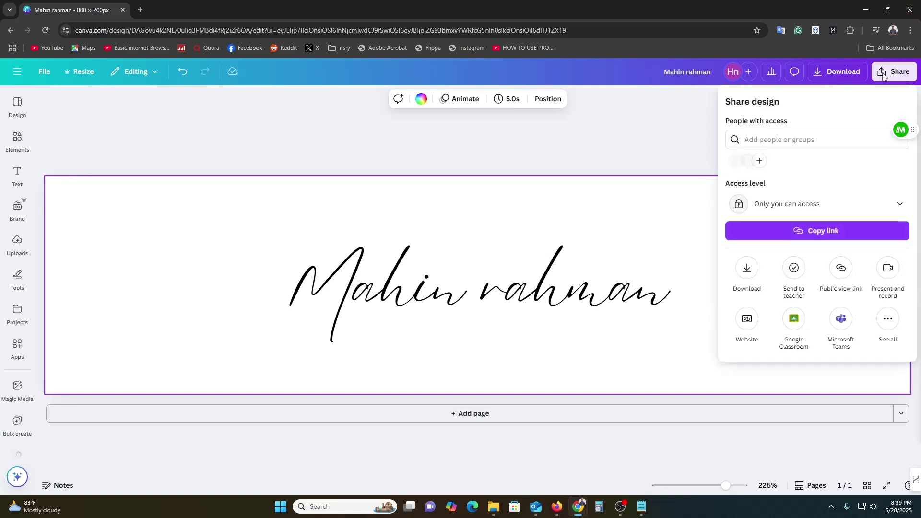
pyautogui.click(837, 71)
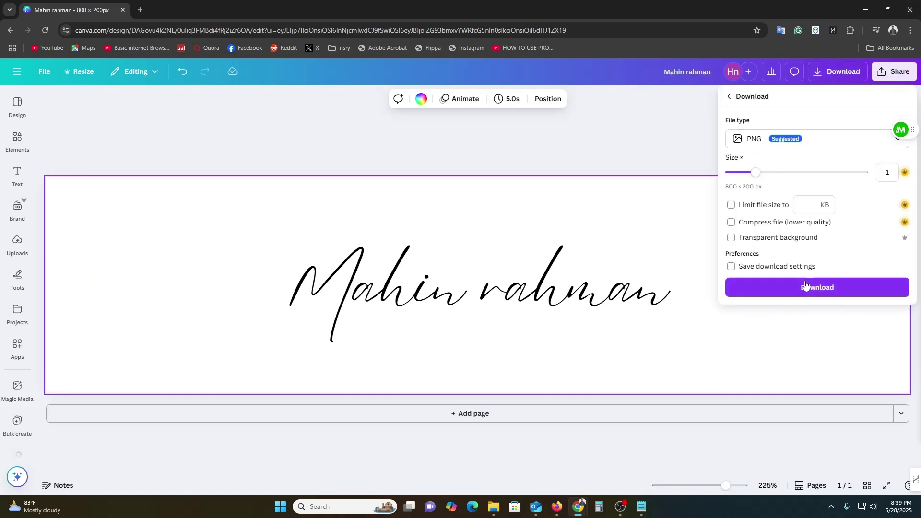
pyautogui.click(781, 237)
pyautogui.click(806, 287)
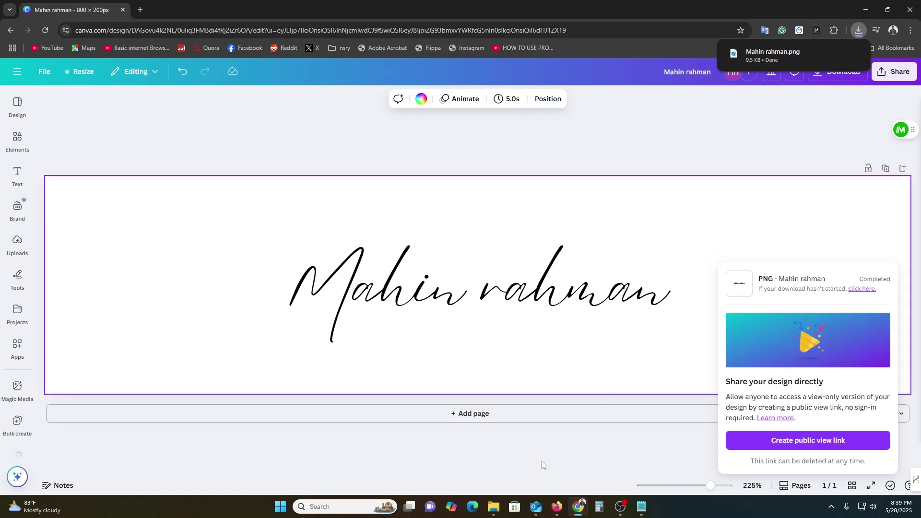
# Step: Delete the old typed signature text in Outlook's signature settings
pyautogui.click(535, 511)
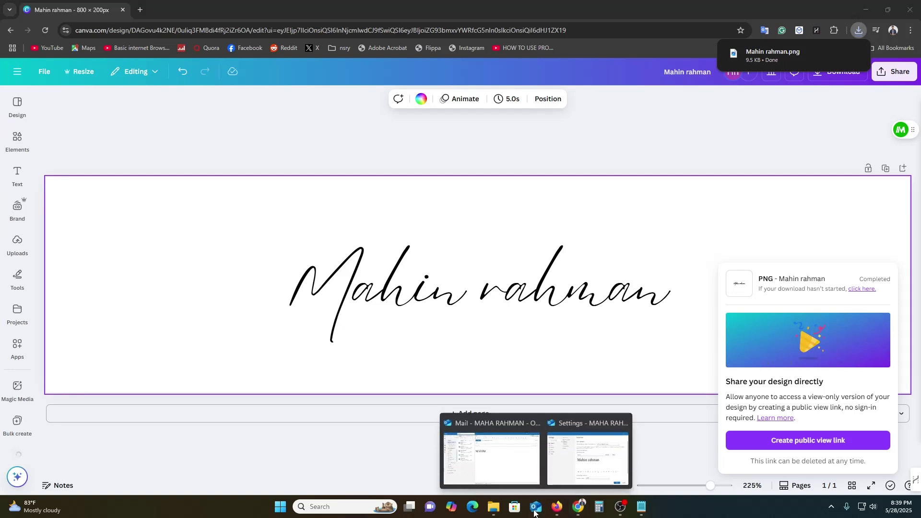
pyautogui.click(587, 458)
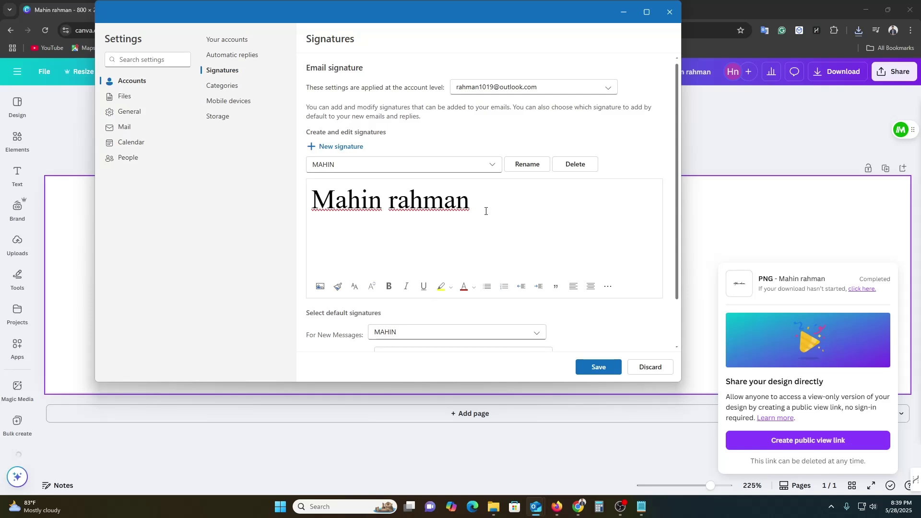
pyautogui.moveTo(485, 211); pyautogui.dragTo(302, 192)
pyautogui.press('BackSpace')
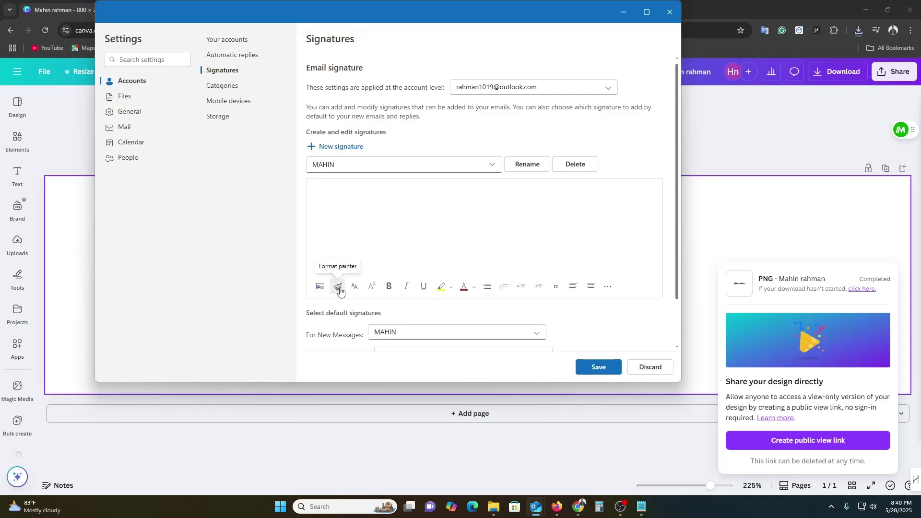
# Step: Insert the downloaded signature PNG from the Downloads folder and save the signature
pyautogui.click(338, 288)
pyautogui.click(320, 286)
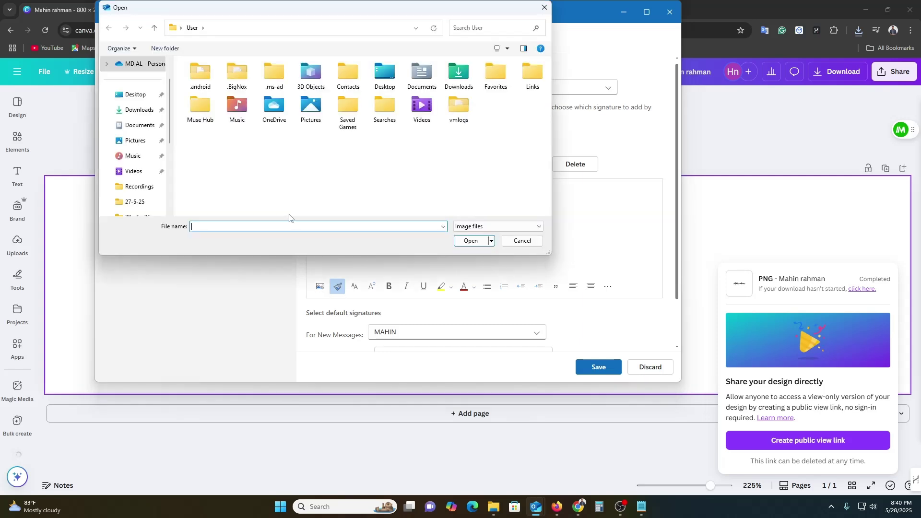
pyautogui.click(135, 95)
pyautogui.click(139, 110)
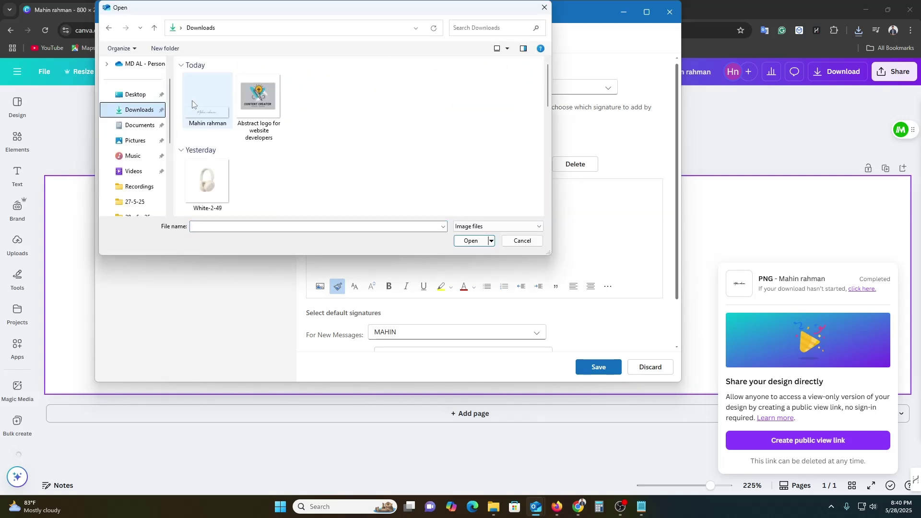
pyautogui.doubleClick(192, 99)
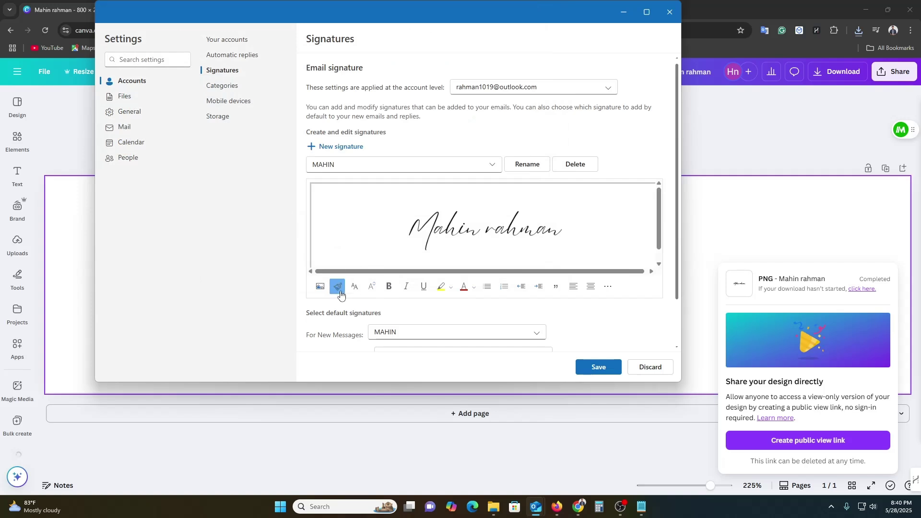
pyautogui.click(598, 367)
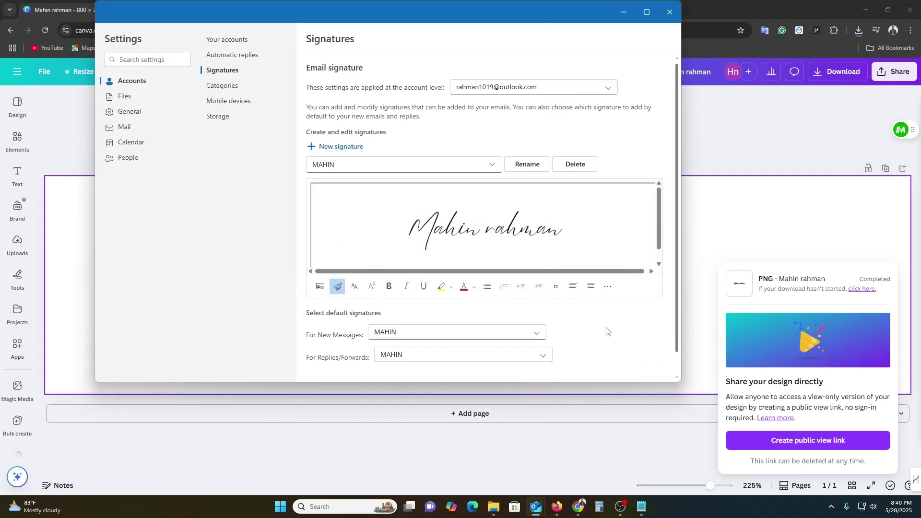
pyautogui.scroll(-1, 606, 329)
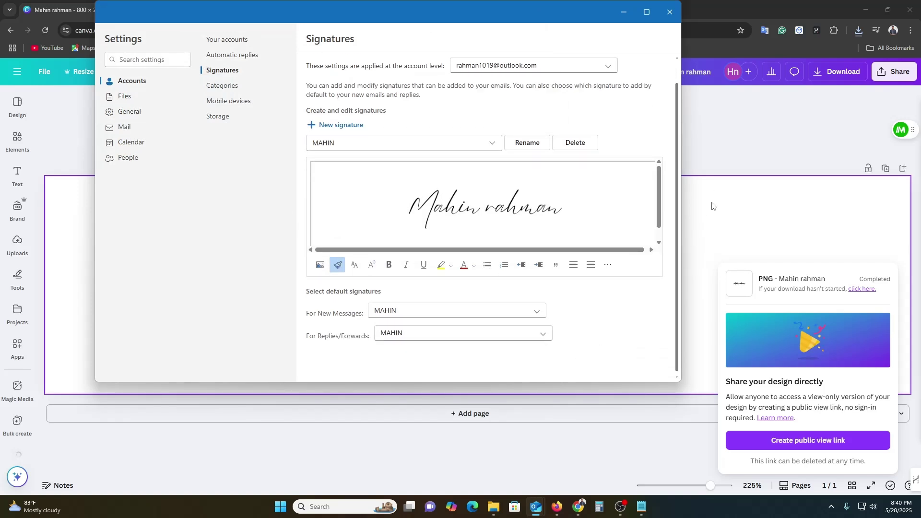
# Step: Discard the old message draft in the Outlook mail window
pyautogui.moveTo(536, 506)
pyautogui.click(501, 475)
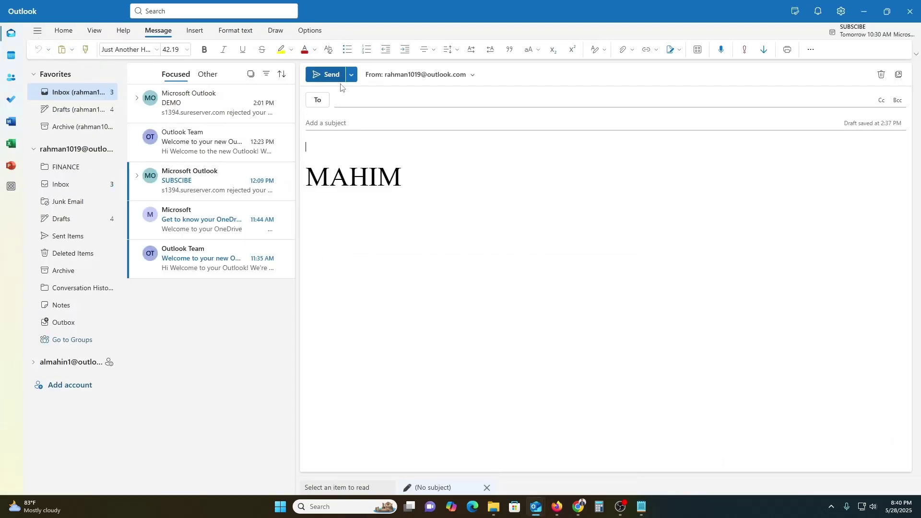
pyautogui.click(881, 74)
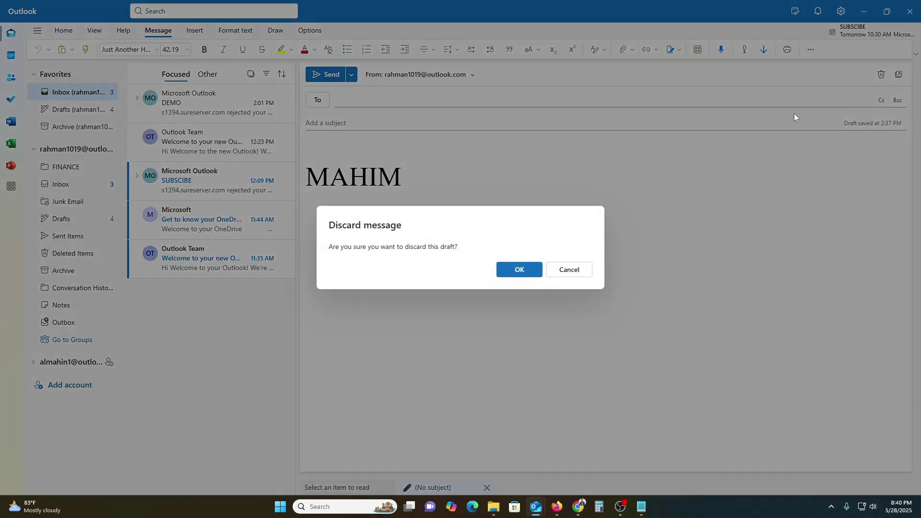
pyautogui.click(527, 271)
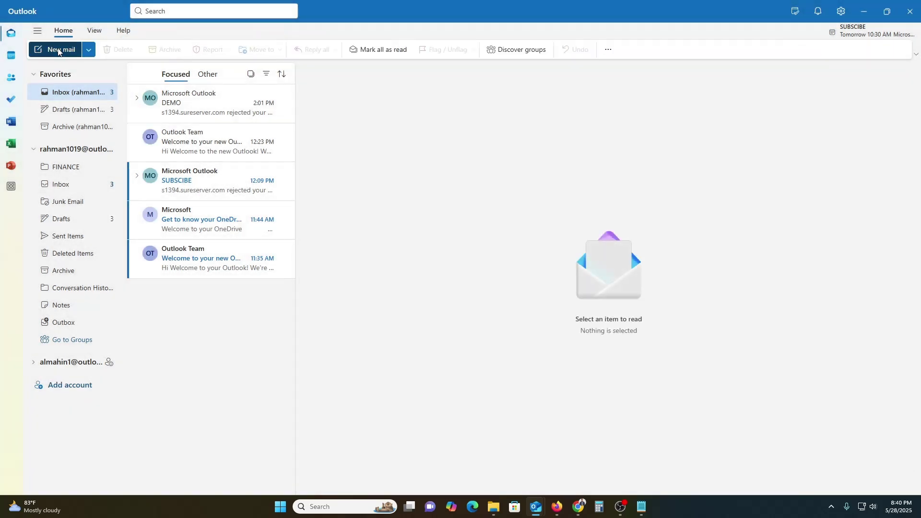
# Step: Start a new email and check that the handwritten signature image appears in it
pyautogui.click(60, 50)
pyautogui.click(405, 193)
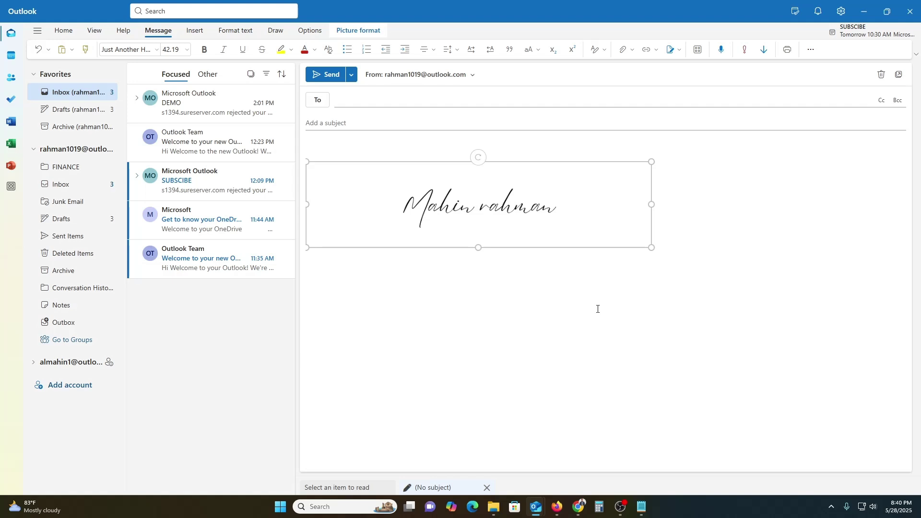
pyautogui.click(724, 292)
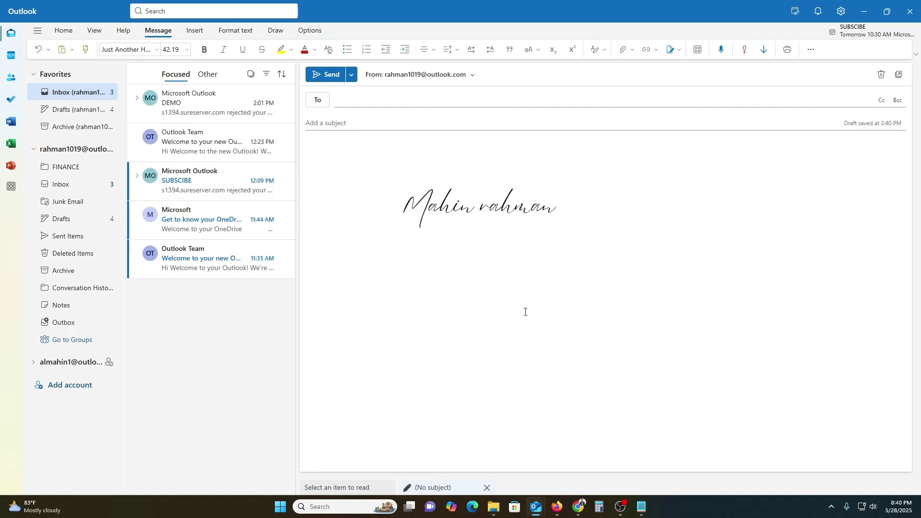
pyautogui.click(556, 507)
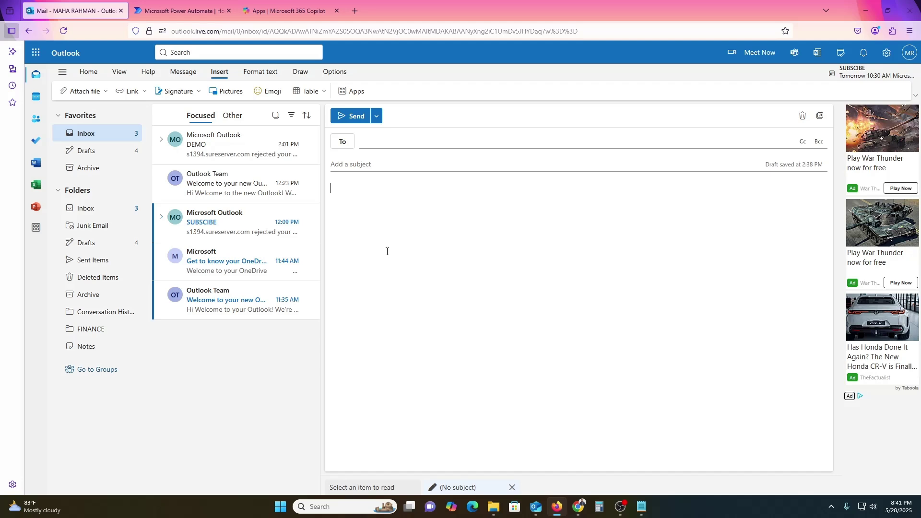
# Step: In Firefox's Outlook on the web, return to the mailbox draft and show the View options
pyautogui.click(226, 29)
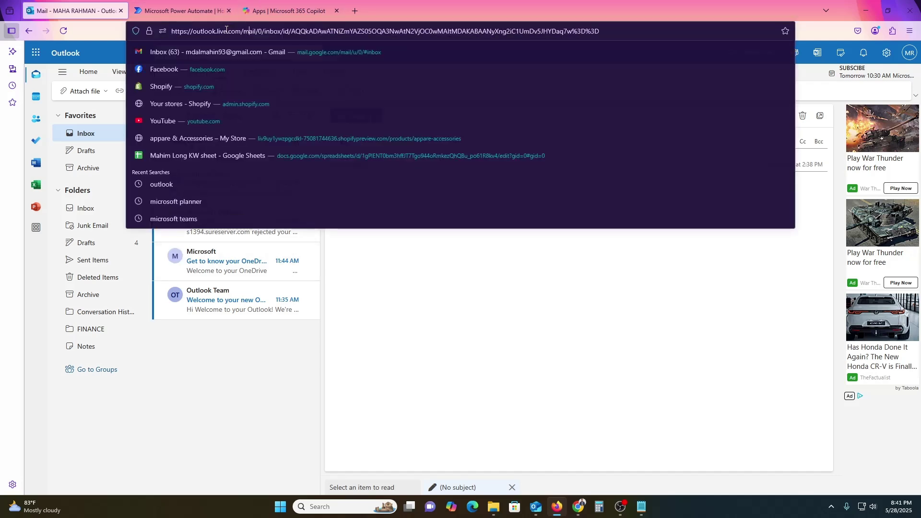
pyautogui.click(84, 54)
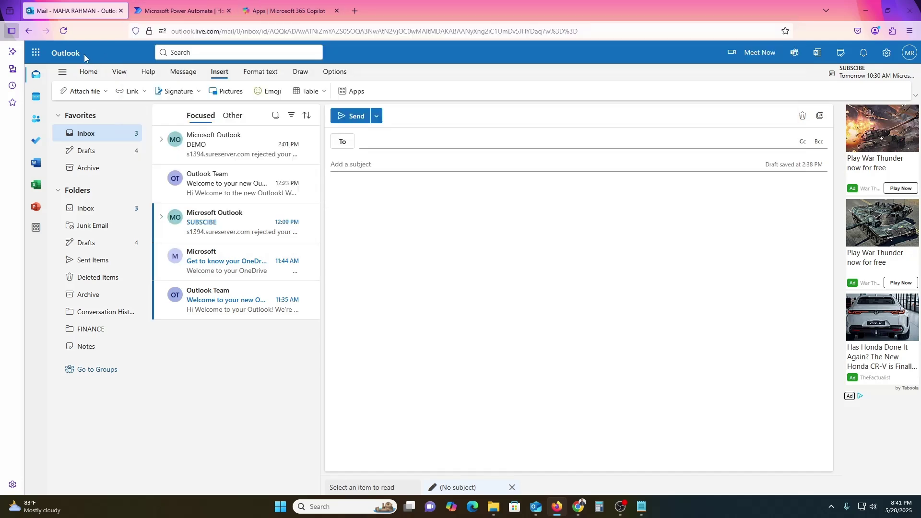
pyautogui.click(118, 72)
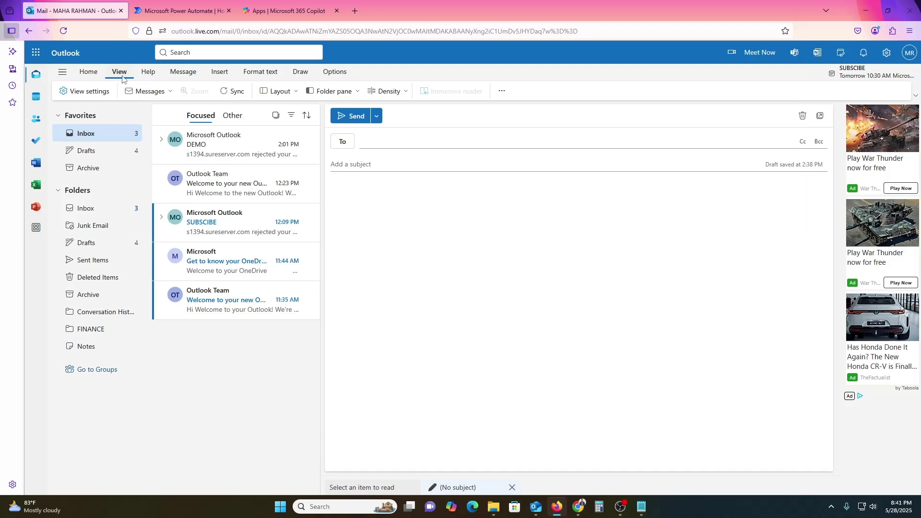
# Step: Open Account > Signatures in Outlook on the web settings and inspect the handwritten signature image
pyautogui.click(82, 93)
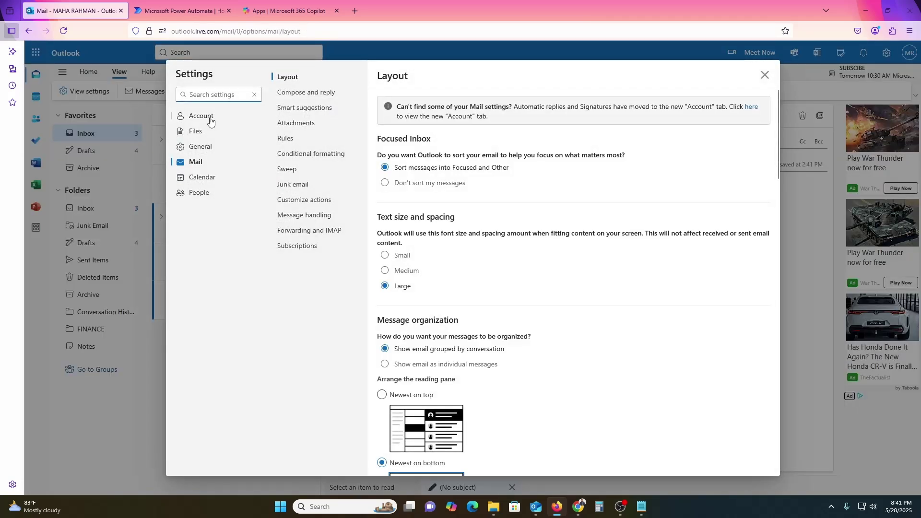
pyautogui.click(202, 120)
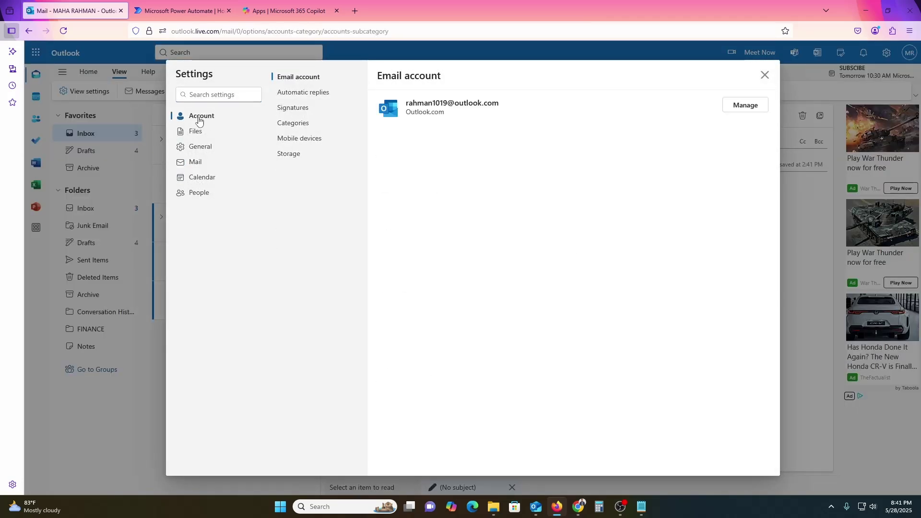
pyautogui.click(303, 113)
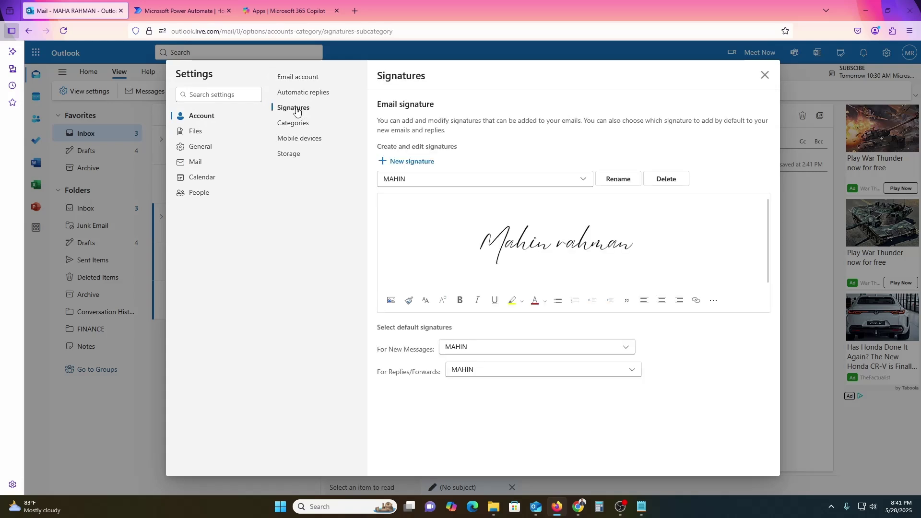
pyautogui.click(520, 260)
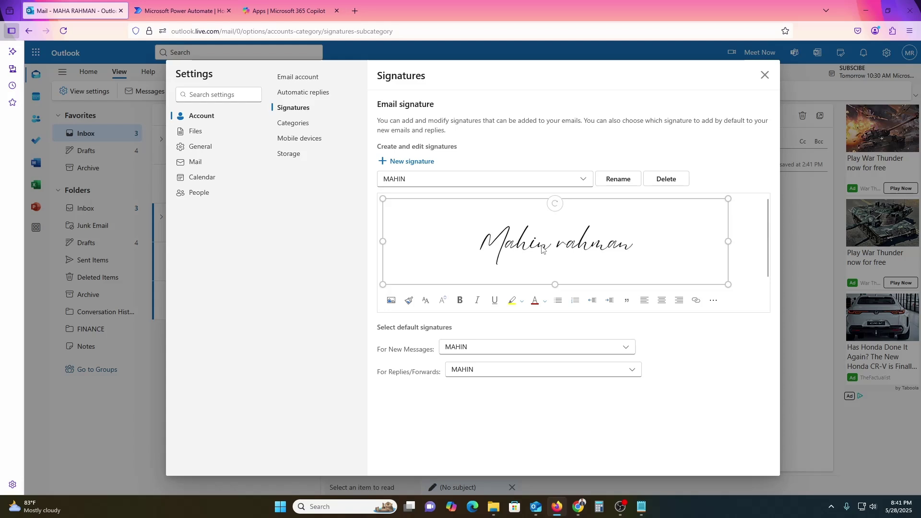
pyautogui.click(711, 302)
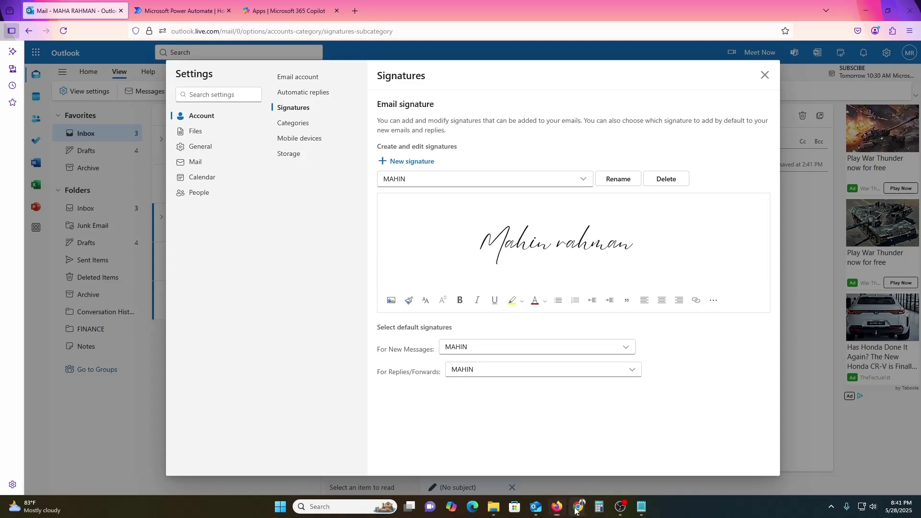
# Step: In a new Chrome tab, search 'html code to signature' and open the How to create HTML email signatures article
pyautogui.moveTo(578, 506)
pyautogui.click(676, 456)
pyautogui.click(139, 9)
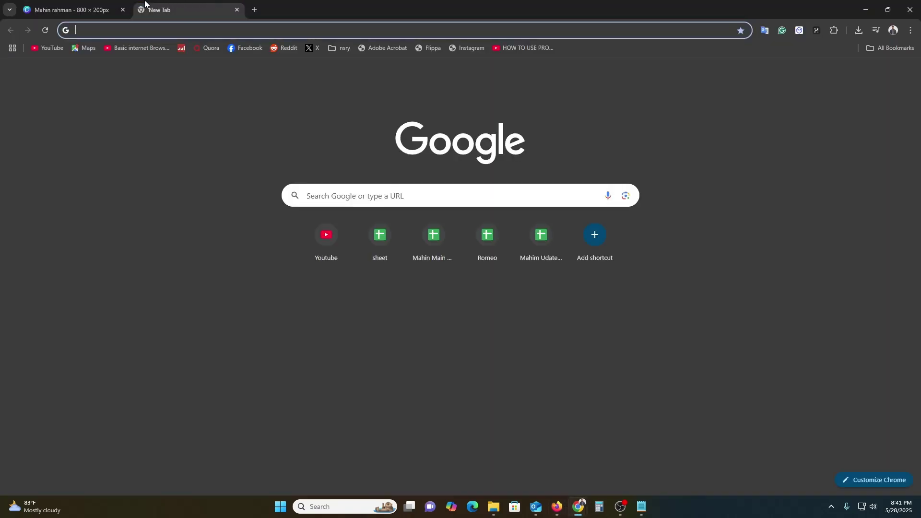
pyautogui.write('ht')
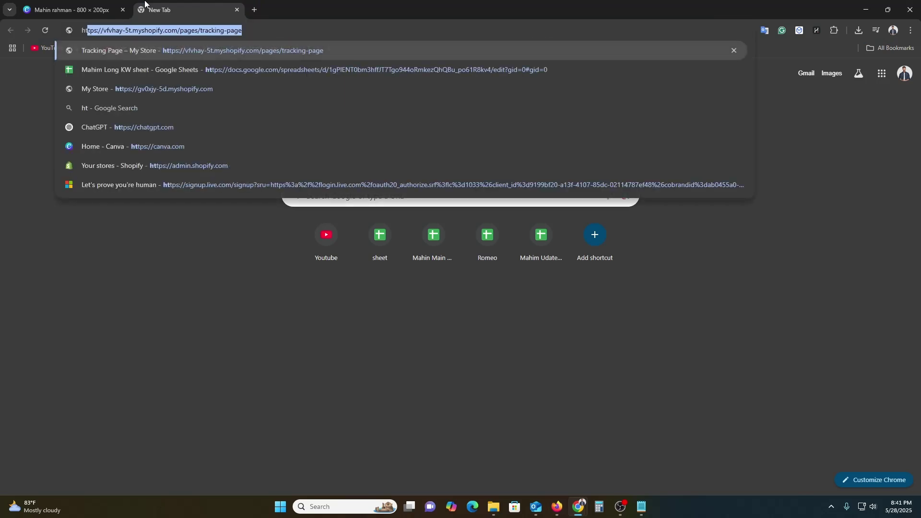
pyautogui.write('tml code t')
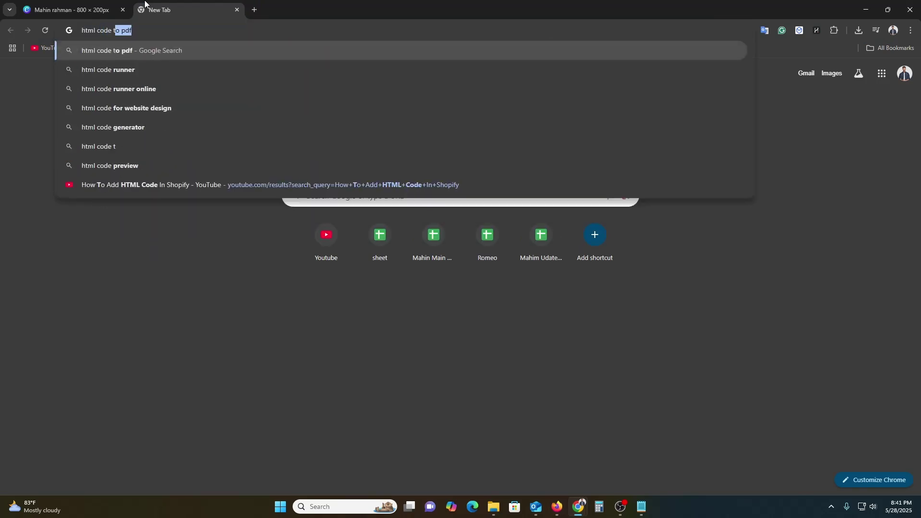
pyautogui.write('o sig')
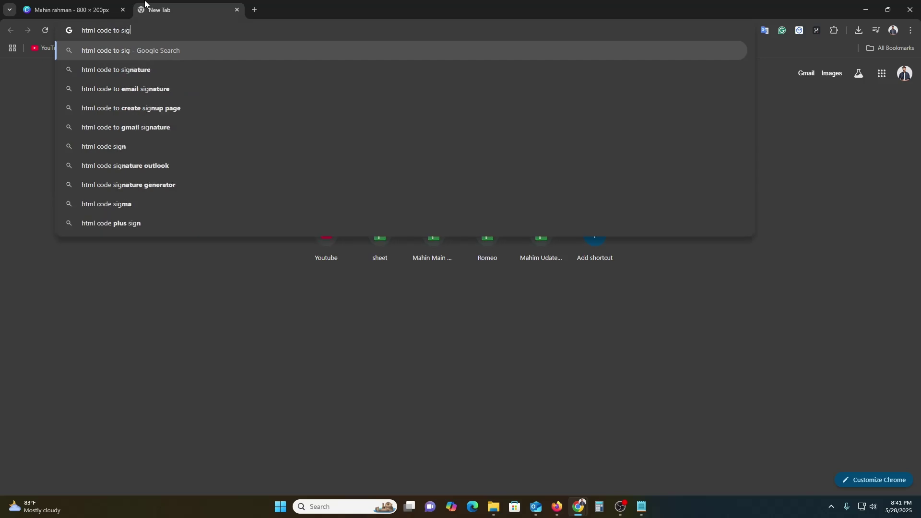
pyautogui.press('Down')
pyautogui.press('Return')
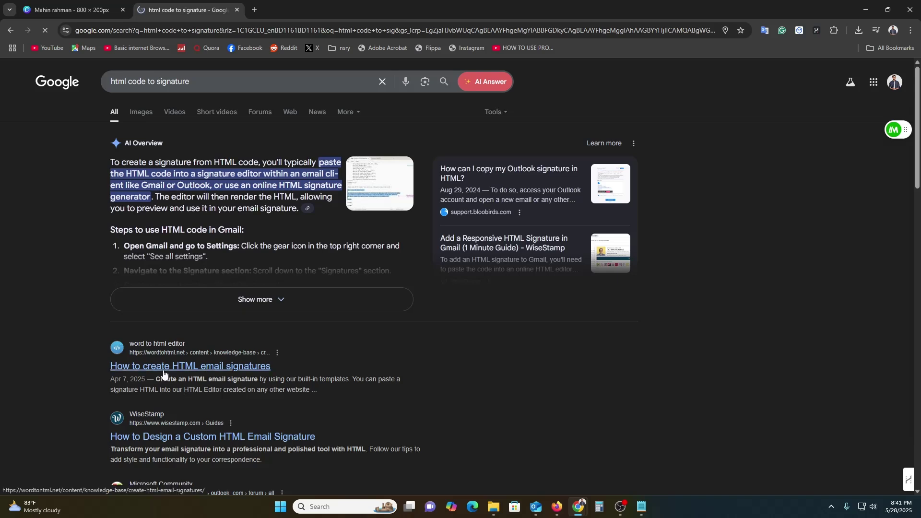
pyautogui.click(229, 368)
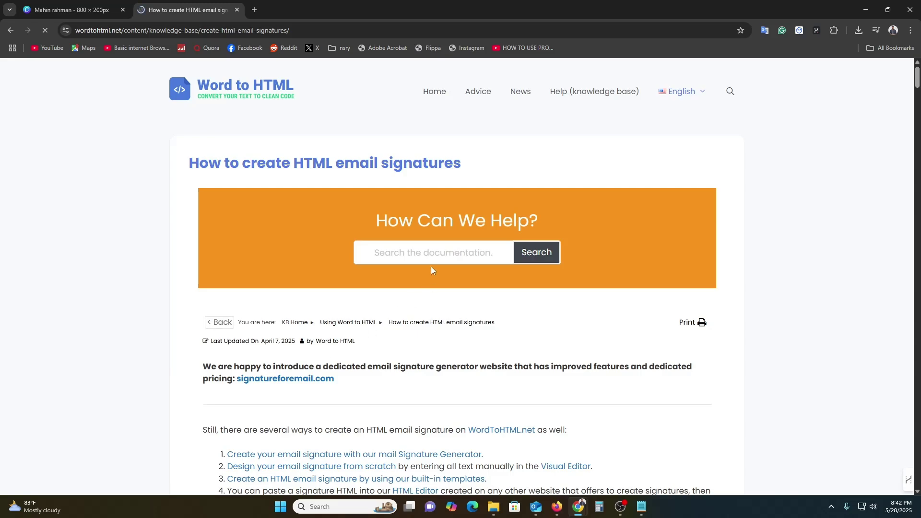
# Step: Open the signatureforemail.com signature generator from the page
pyautogui.scroll(-8, 428, 246)
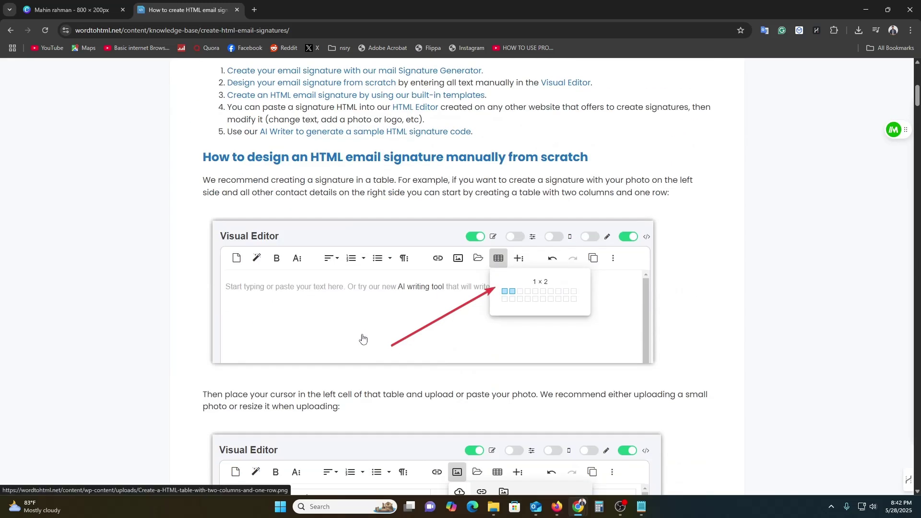
pyautogui.scroll(4, 288, 191)
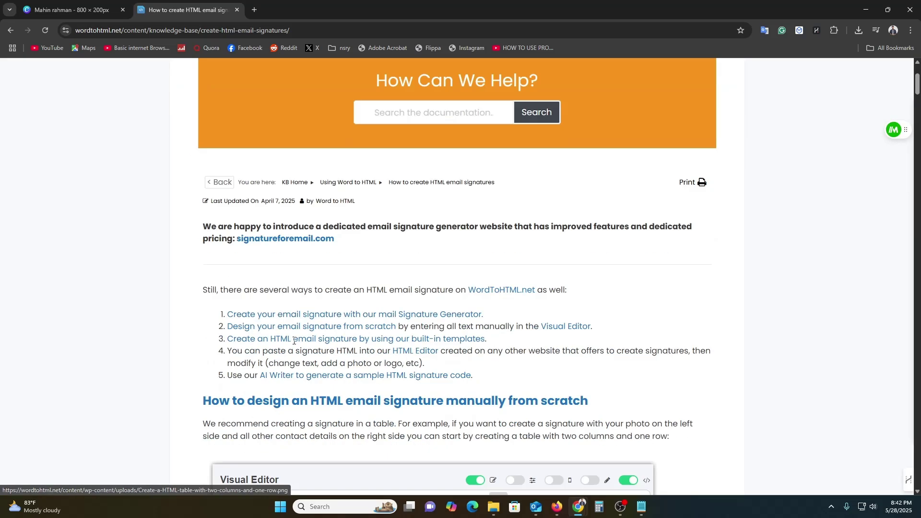
pyautogui.click(289, 192)
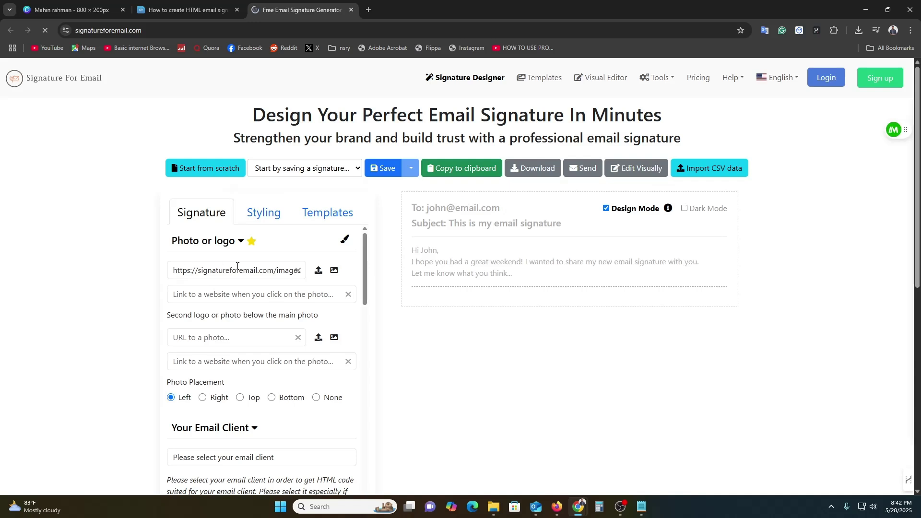
# Step: Look through the generator's contact and social link fields, then return to the Word to HTML article
pyautogui.scroll(-4, 238, 264)
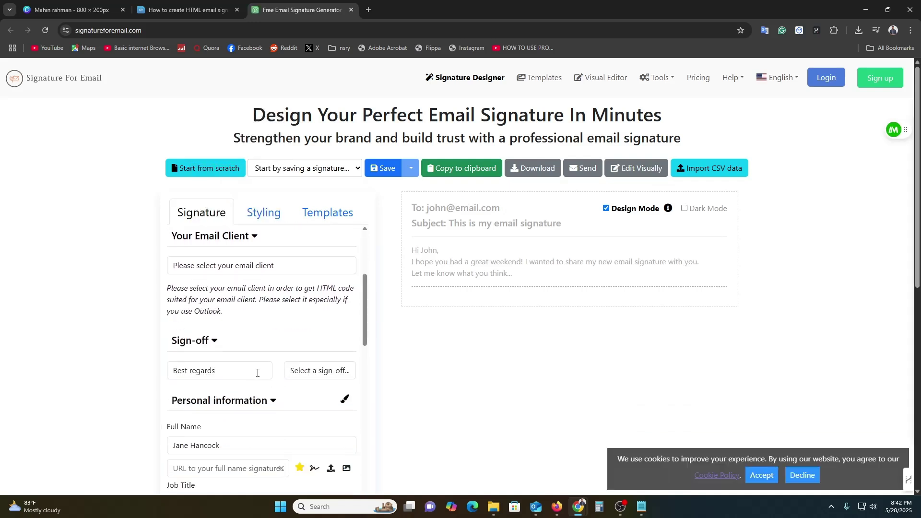
pyautogui.scroll(-15, 251, 326)
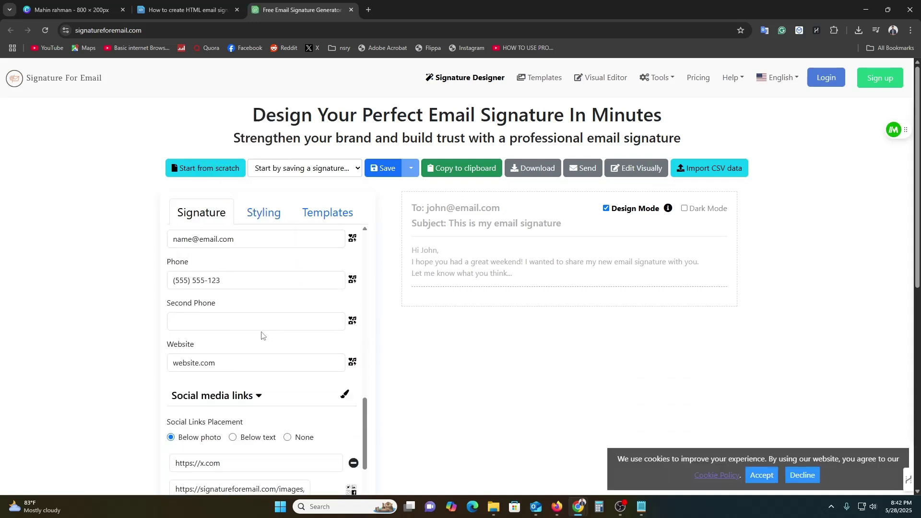
pyautogui.scroll(-5, 509, 335)
pyautogui.scroll(-8, 224, 244)
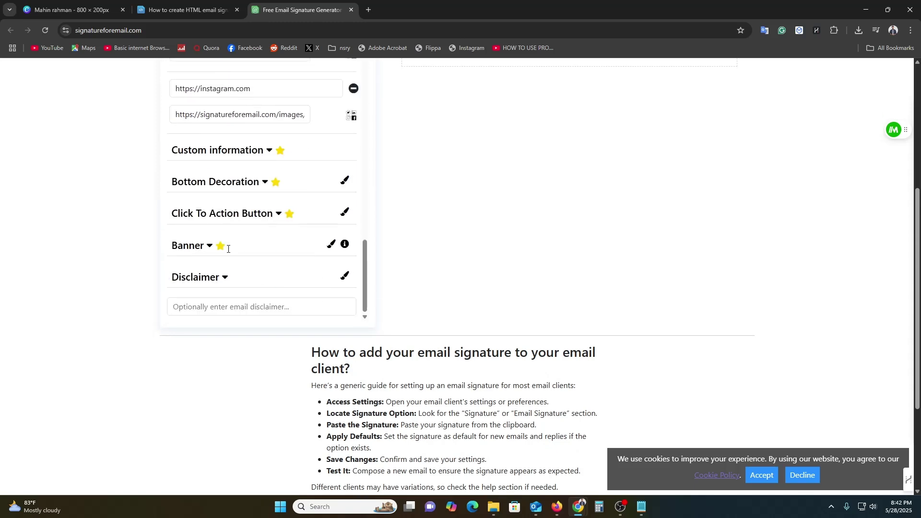
pyautogui.scroll(5, 468, 312)
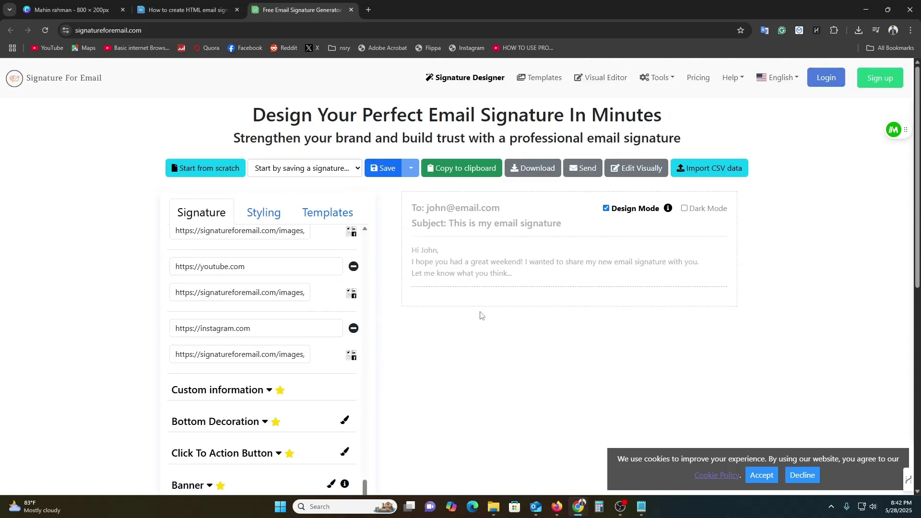
pyautogui.click(185, 10)
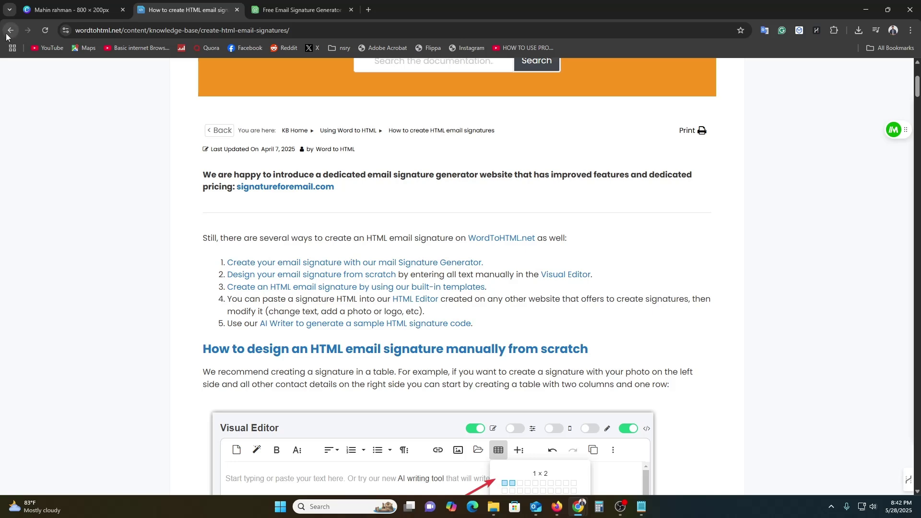
# Step: Open the WiseStamp guide from the Google results in a new tab and start a personal email signature
pyautogui.click(10, 30)
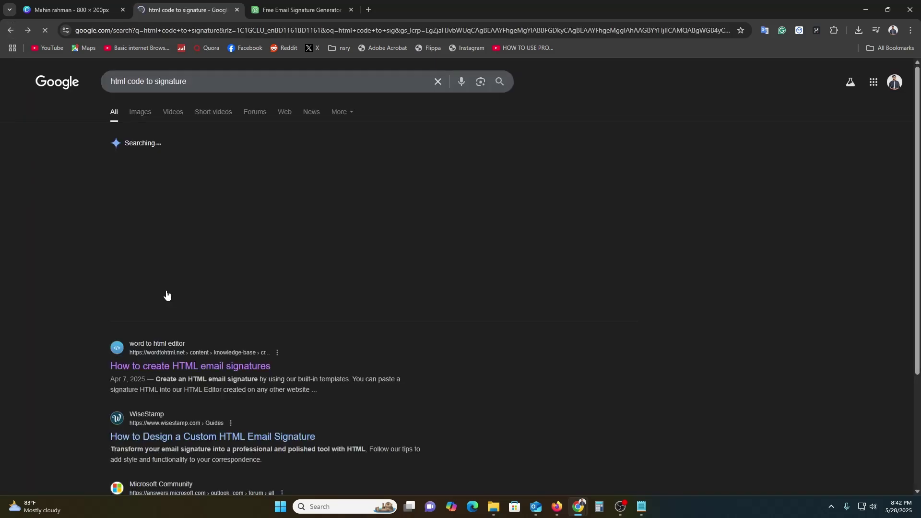
pyautogui.scroll(-3, 216, 353)
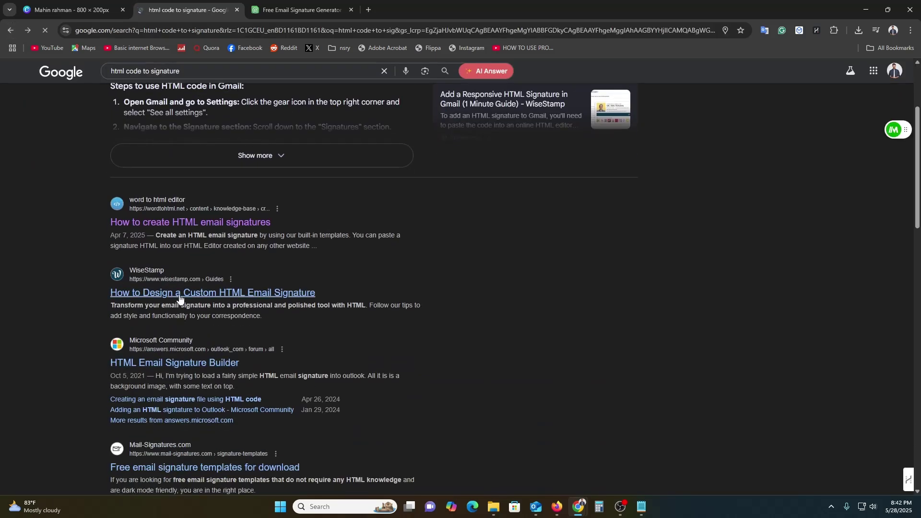
pyautogui.rightClick(207, 300)
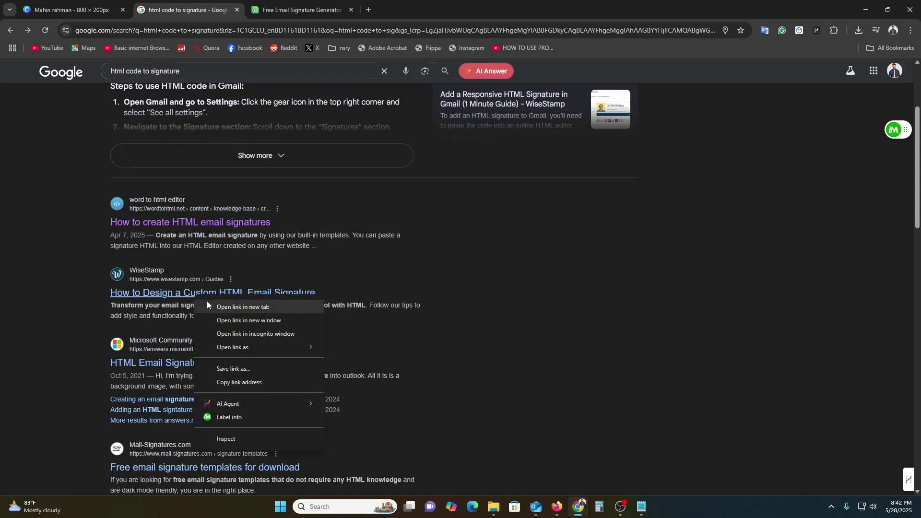
pyautogui.click(220, 307)
pyautogui.click(412, 10)
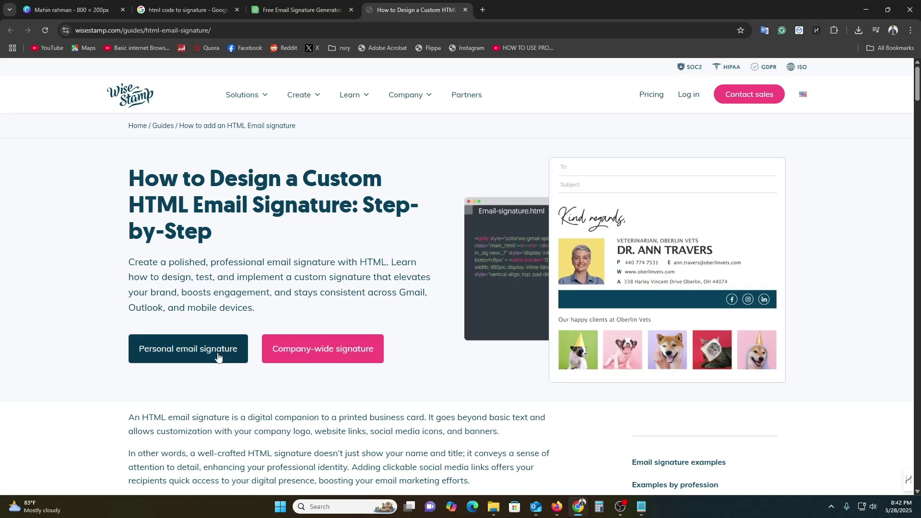
pyautogui.click(191, 359)
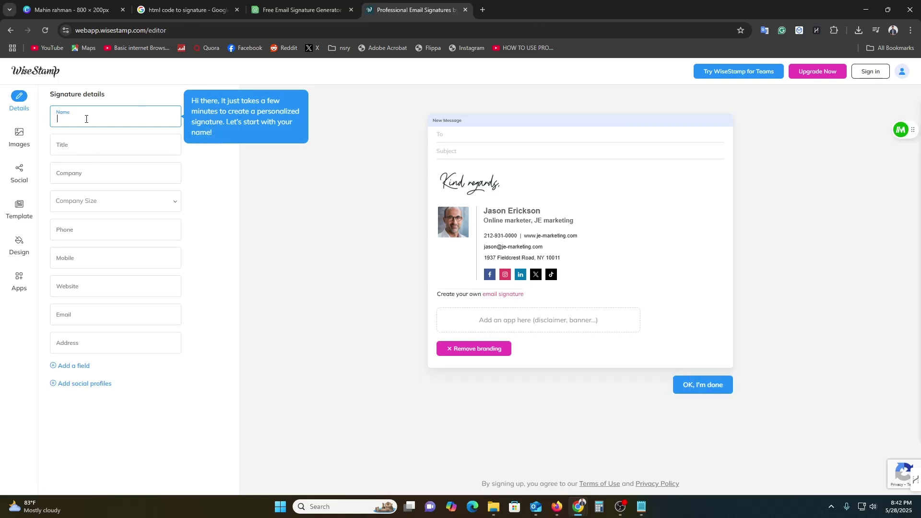
# Step: Enter the full name, job title CONTENT CREATOR and company THE CLOCARD
pyautogui.write('MD AL AMHIN')
pyautogui.click(74, 150)
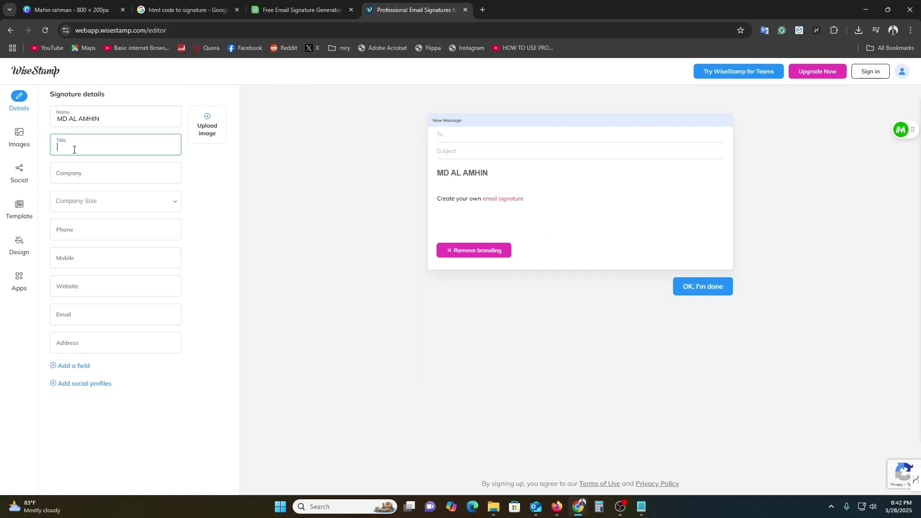
pyautogui.write('CONTENT')
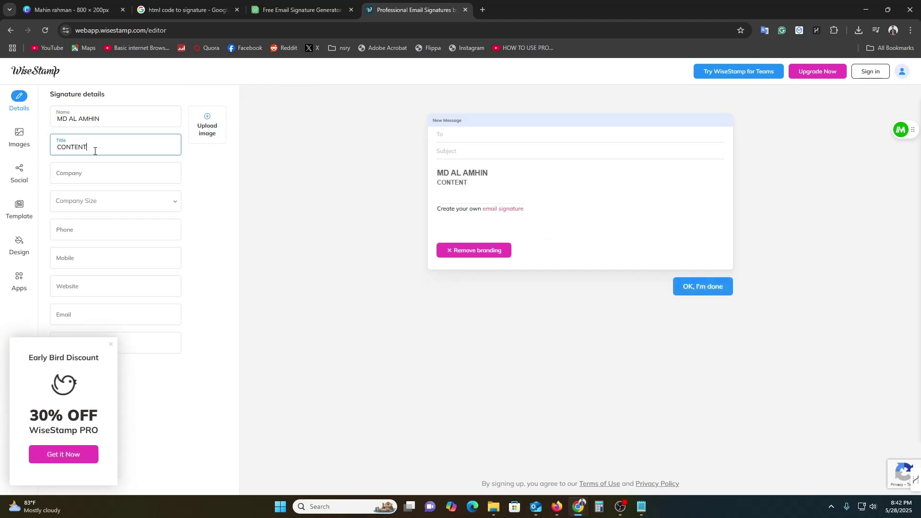
pyautogui.write(' CREATOR')
pyautogui.click(108, 175)
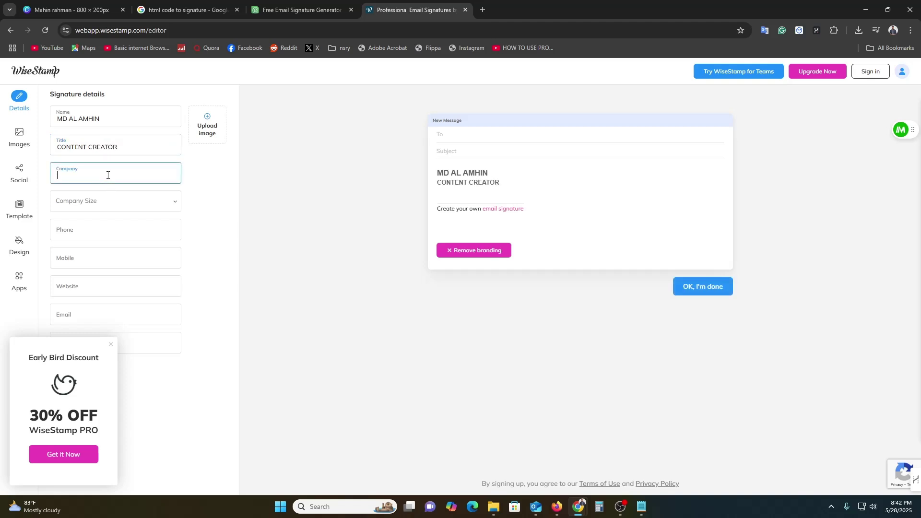
pyautogui.write('THE CLOCARD')
# Step: Set company size 1-10 and Myself, enter the phone number, and delete the Mobile field
pyautogui.click(107, 207)
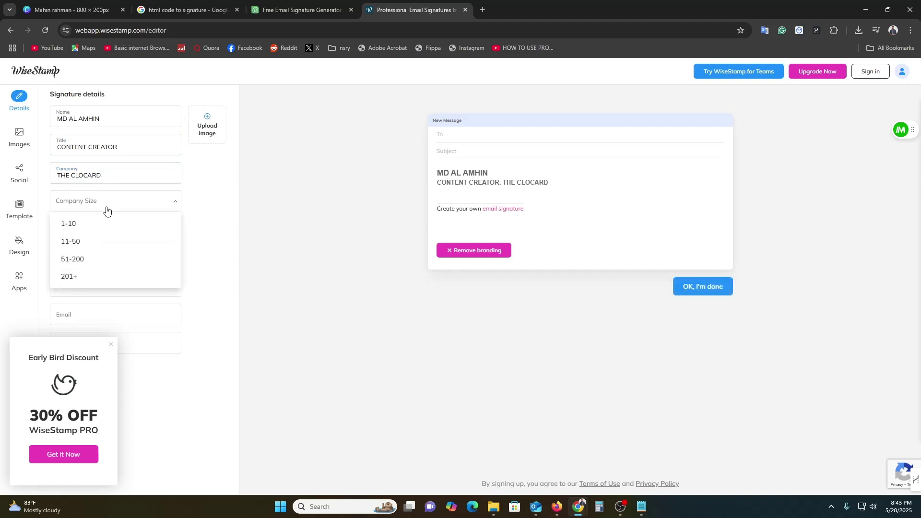
pyautogui.click(96, 222)
pyautogui.click(118, 235)
pyautogui.click(109, 252)
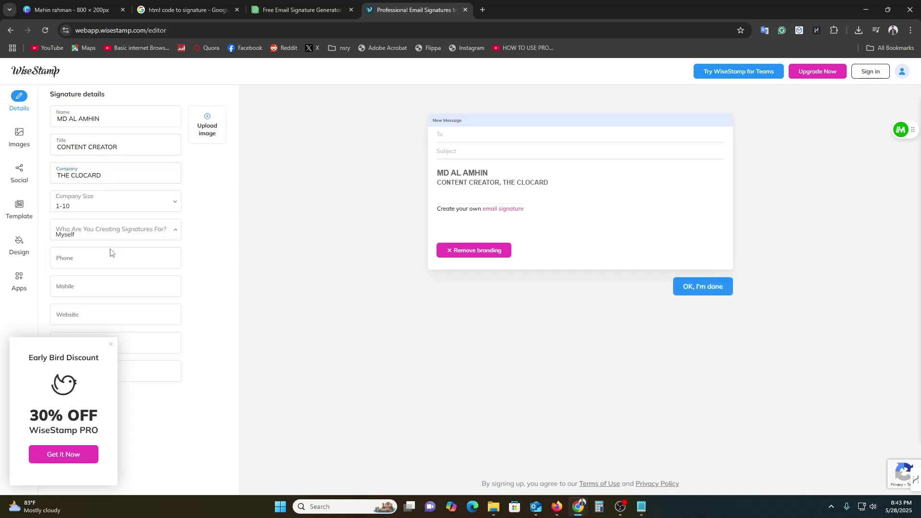
pyautogui.click(95, 260)
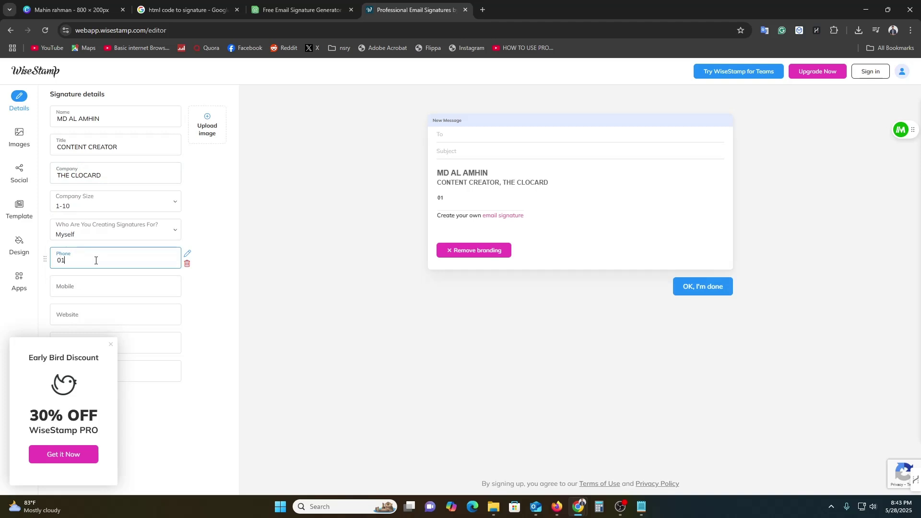
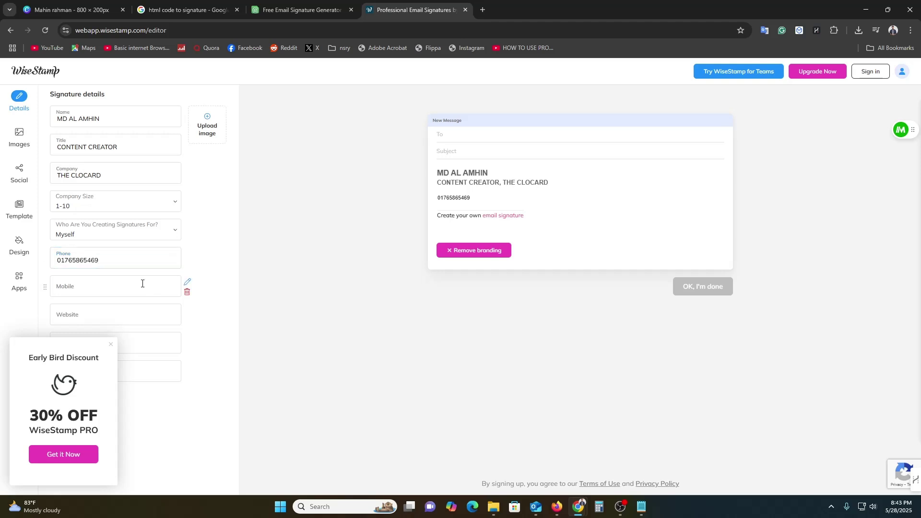
pyautogui.click(117, 287)
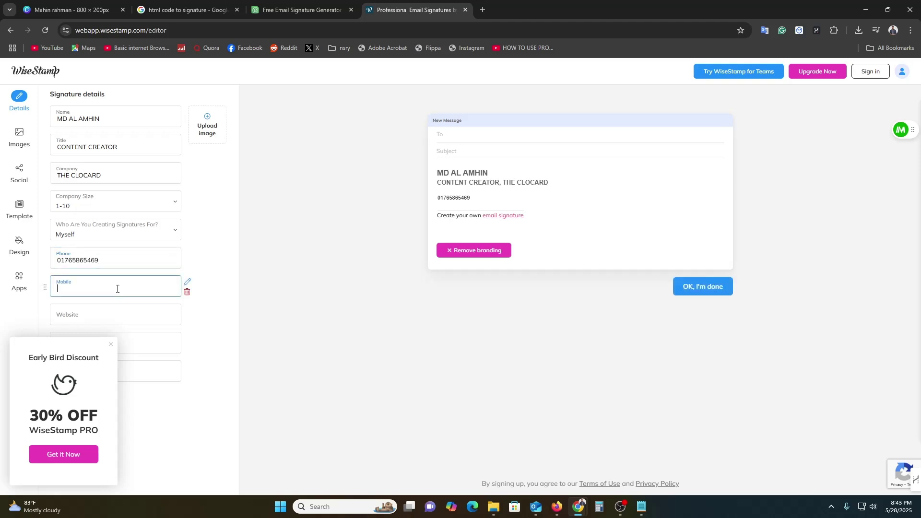
pyautogui.click(187, 292)
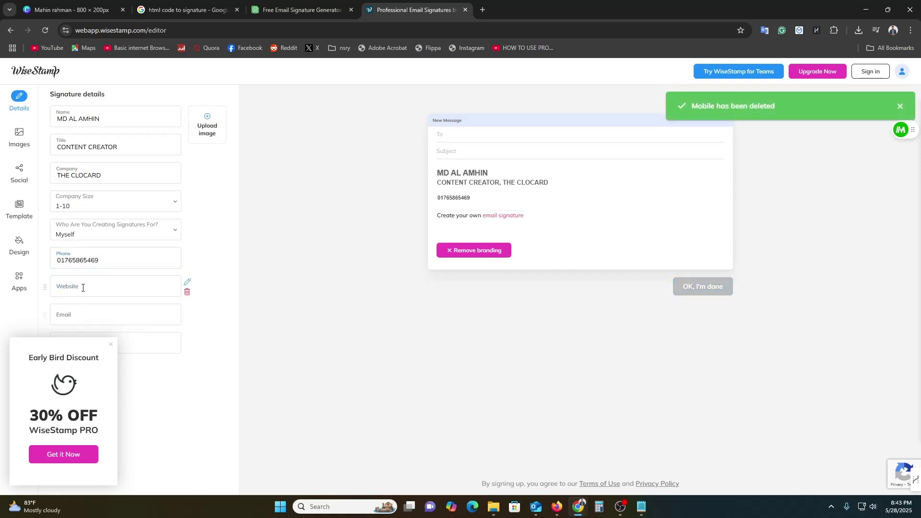
# Step: Fill in the company website, e-mail address, and address ending USA, OKHLAHOMA
pyautogui.click(84, 285)
pyautogui.write('thecl')
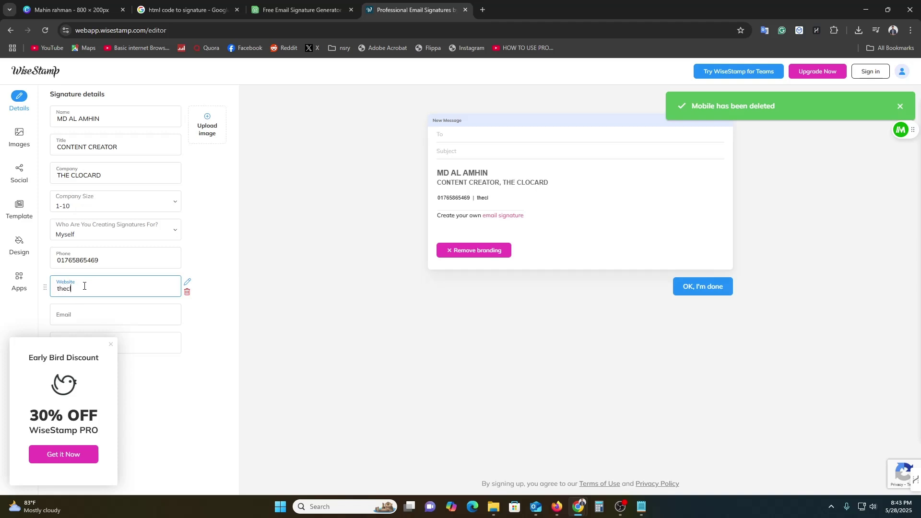
pyautogui.write('ocard.com')
pyautogui.click(87, 319)
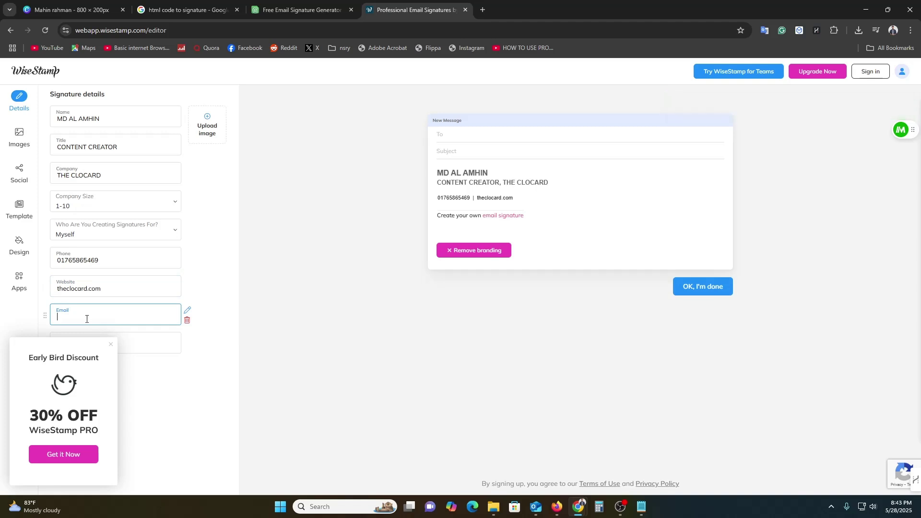
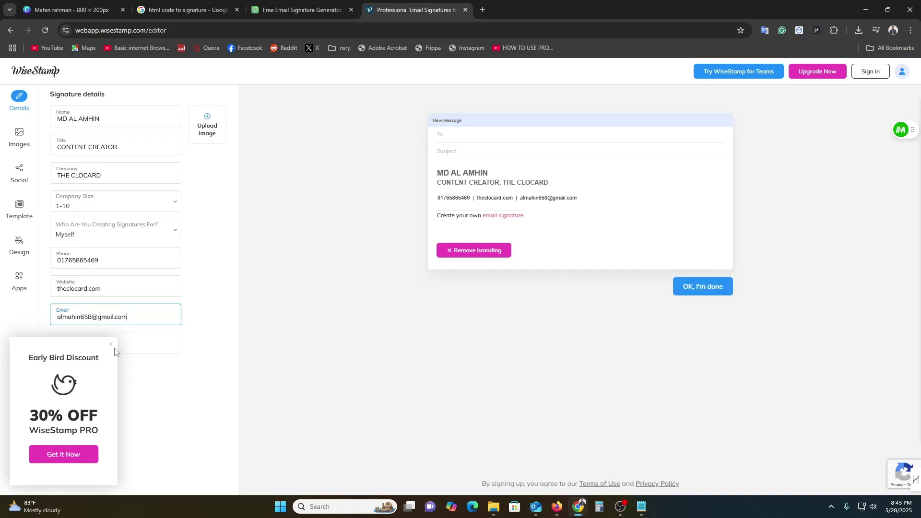
pyautogui.click(112, 344)
pyautogui.click(112, 343)
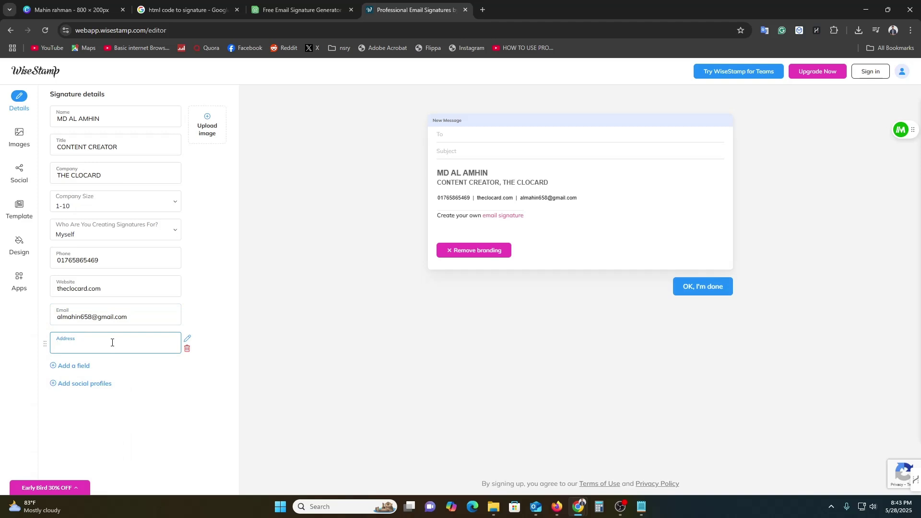
pyautogui.press('BackSpace')
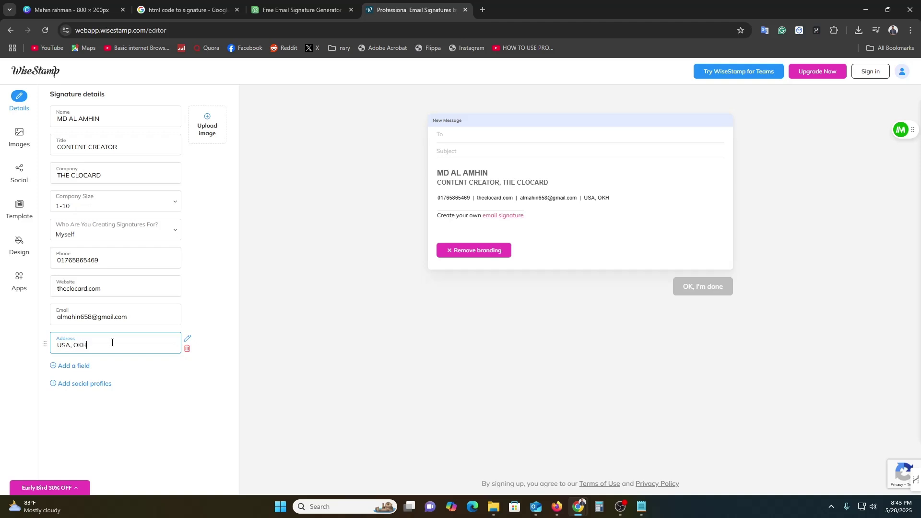
pyautogui.write(', OKHLAHOMA')
pyautogui.click(88, 384)
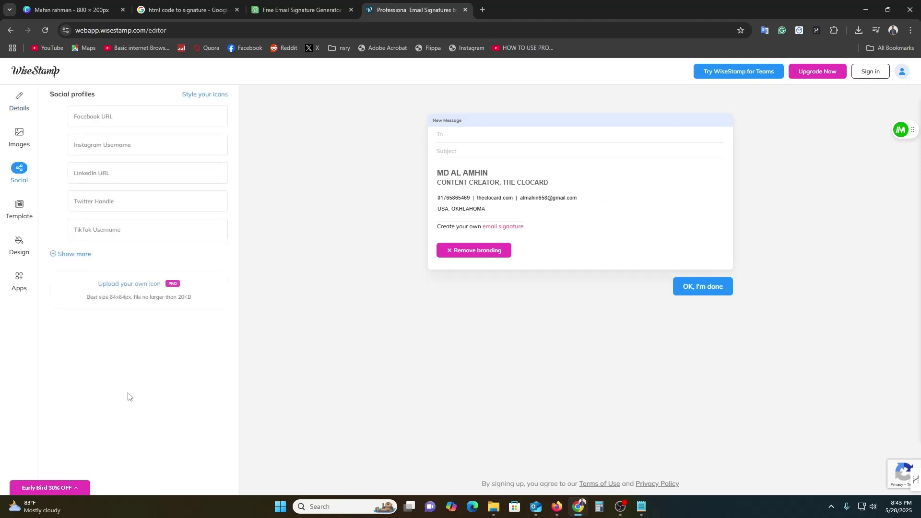
# Step: Fill in the Facebook handle, Instagram (instagram.com/) and LinkedIn (linkedin.com) profile links
pyautogui.click(118, 118)
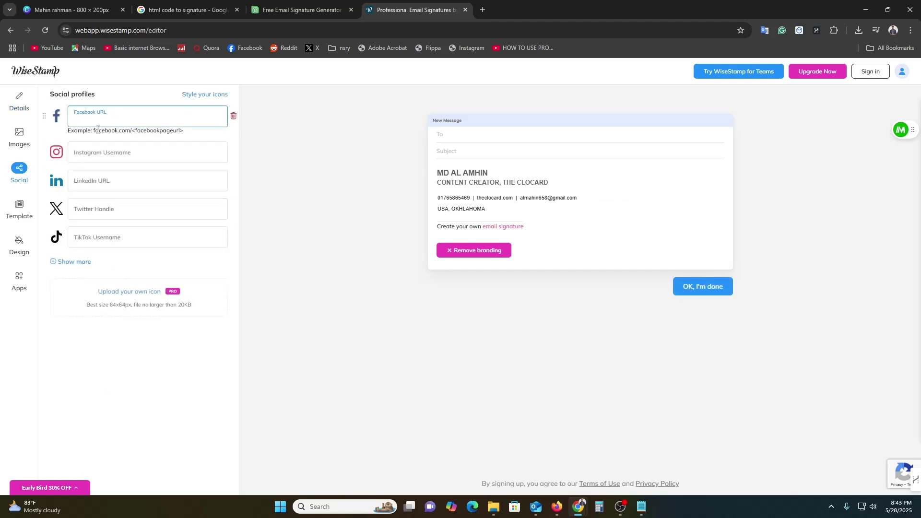
pyautogui.click(116, 117)
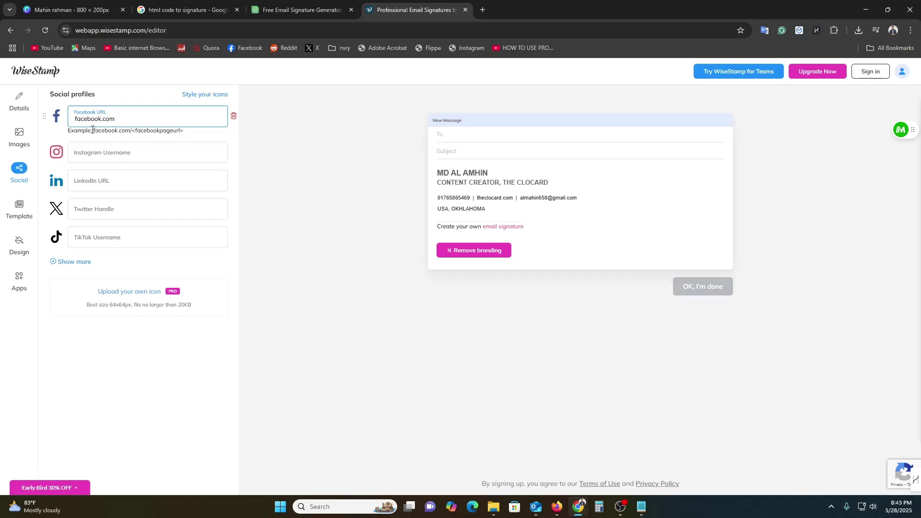
pyautogui.write('mahin')
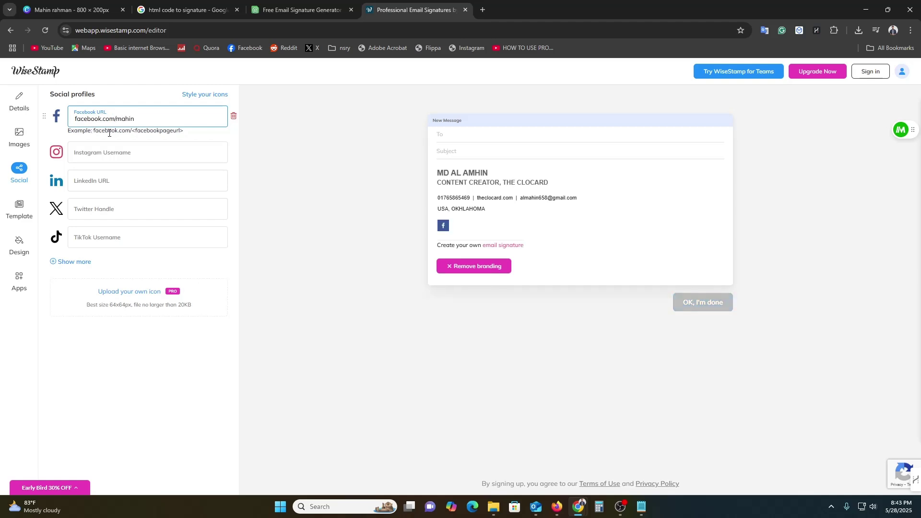
pyautogui.click(107, 152)
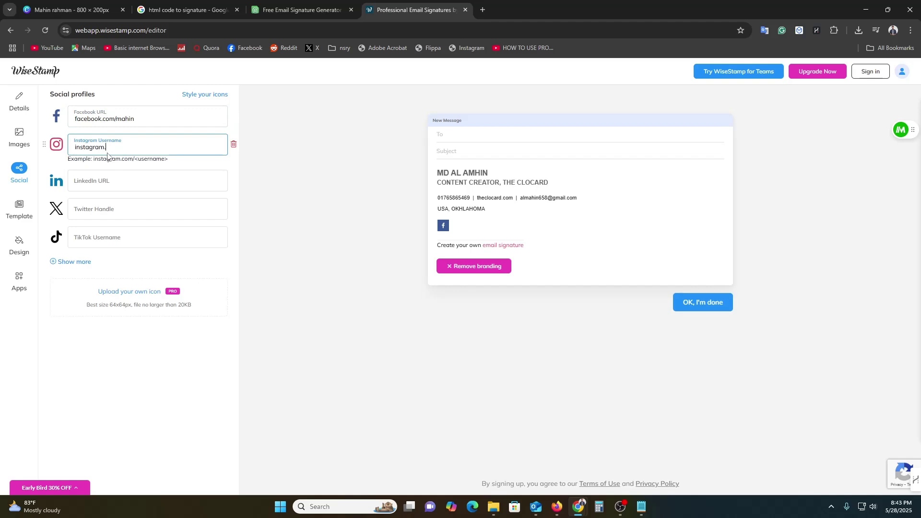
pyautogui.write('instagram.comn')
pyautogui.press('BackSpace')
pyautogui.write('/')
pyautogui.click(113, 179)
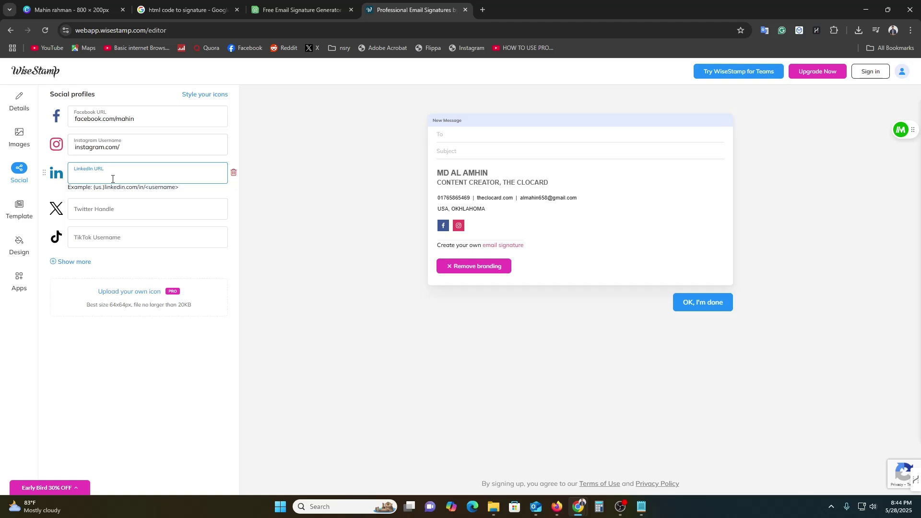
pyautogui.write('lin')
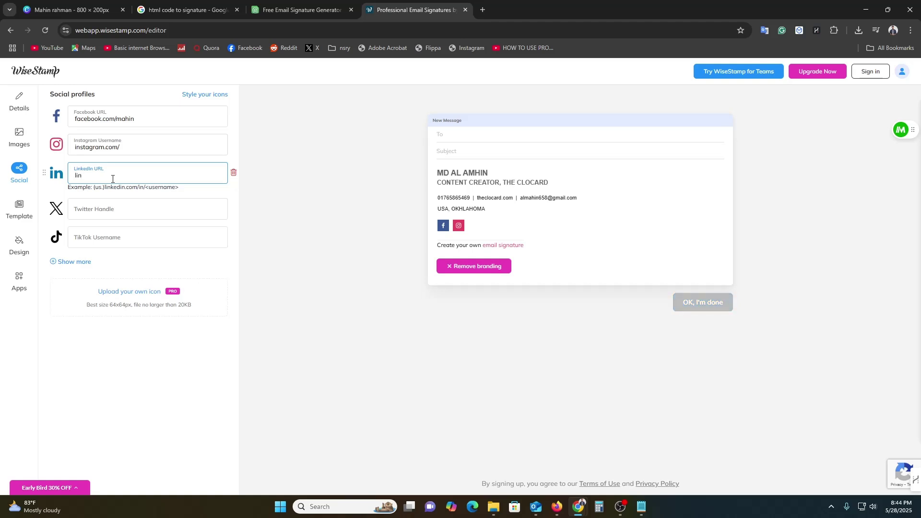
pyautogui.write('ke')
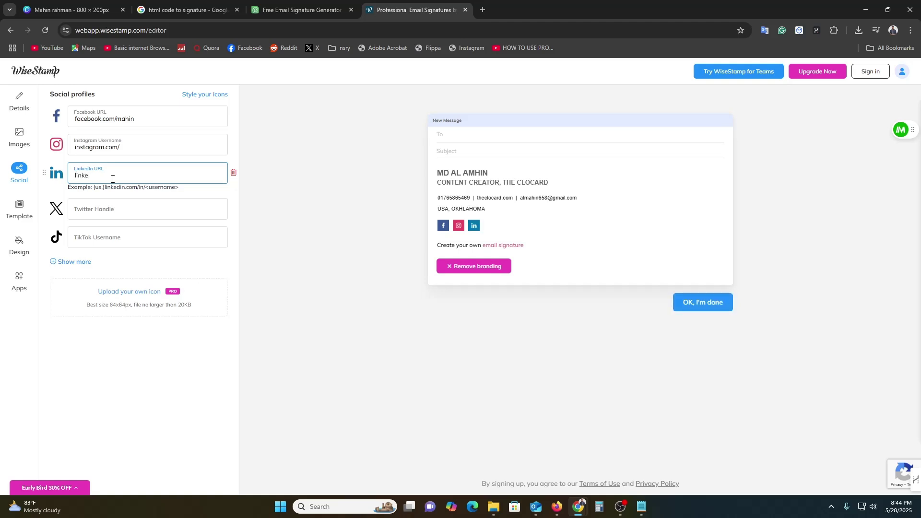
pyautogui.write('din.com/in')
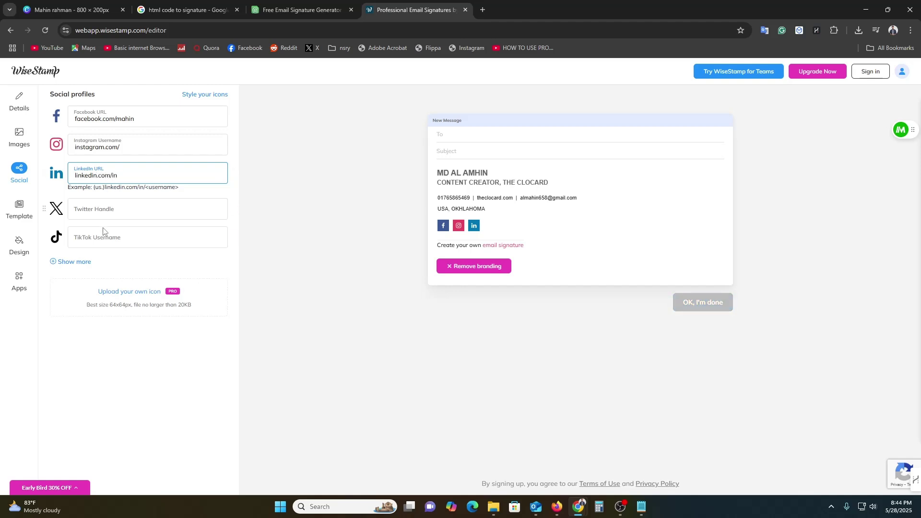
# Step: Add a YouTube profile with a youtube.com address, then return to the Details form
pyautogui.click(91, 266)
pyautogui.click(82, 259)
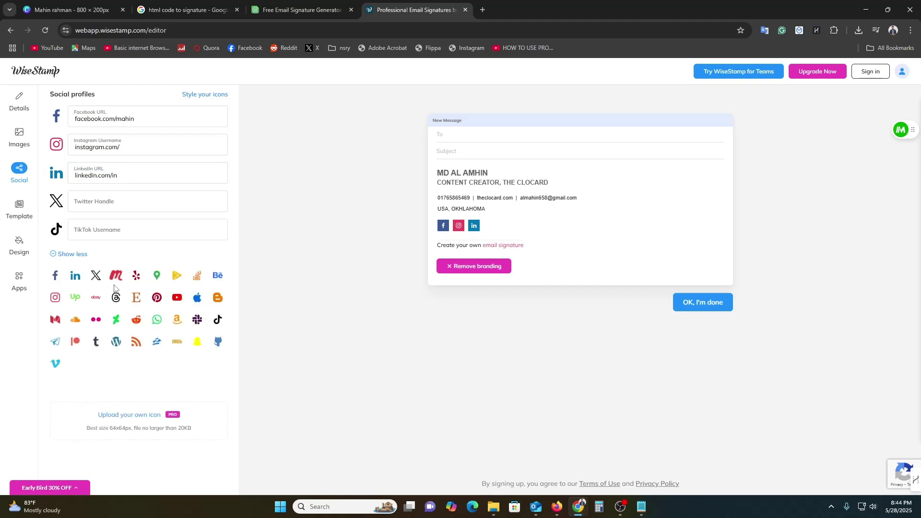
pyautogui.click(177, 295)
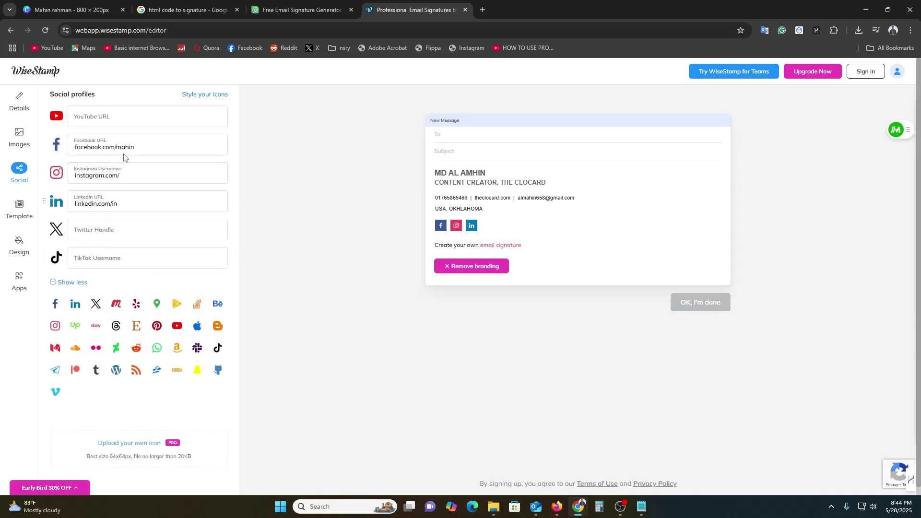
pyautogui.click(118, 114)
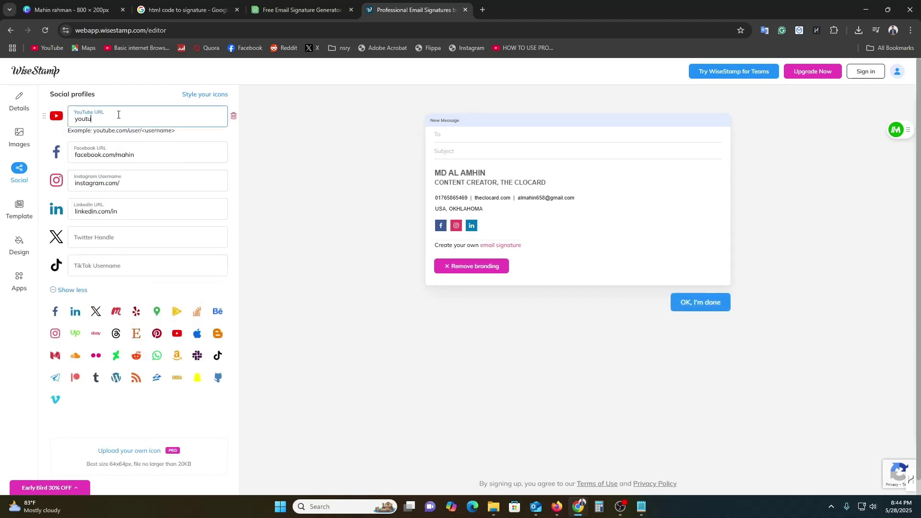
pyautogui.write('youtube.com')
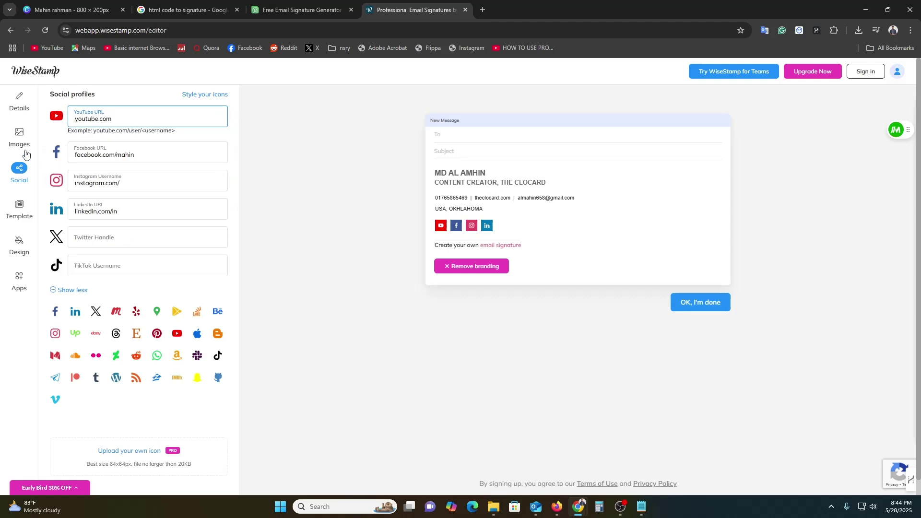
pyautogui.click(43, 95)
# Step: Upload the black headphone image from Downloads as the signature photo, then return to Details
pyautogui.click(17, 98)
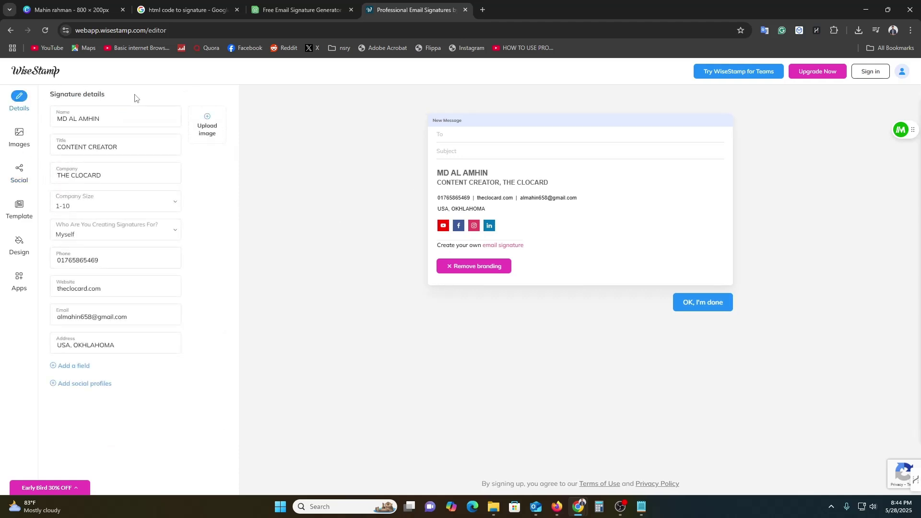
pyautogui.click(209, 128)
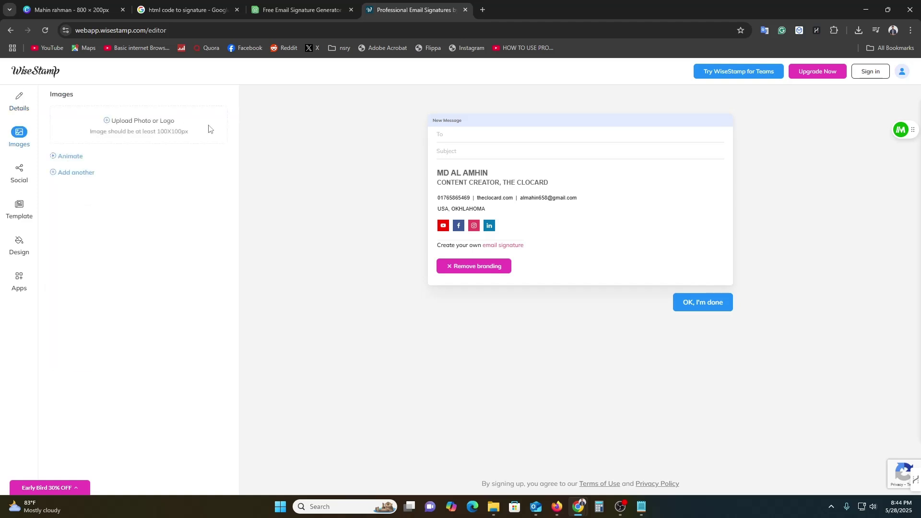
pyautogui.click(114, 121)
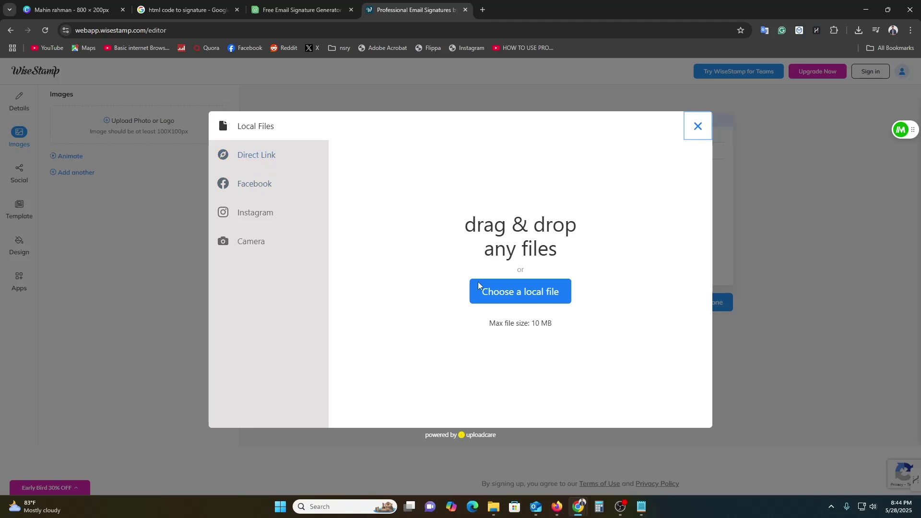
pyautogui.click(510, 292)
pyautogui.scroll(-5, 223, 163)
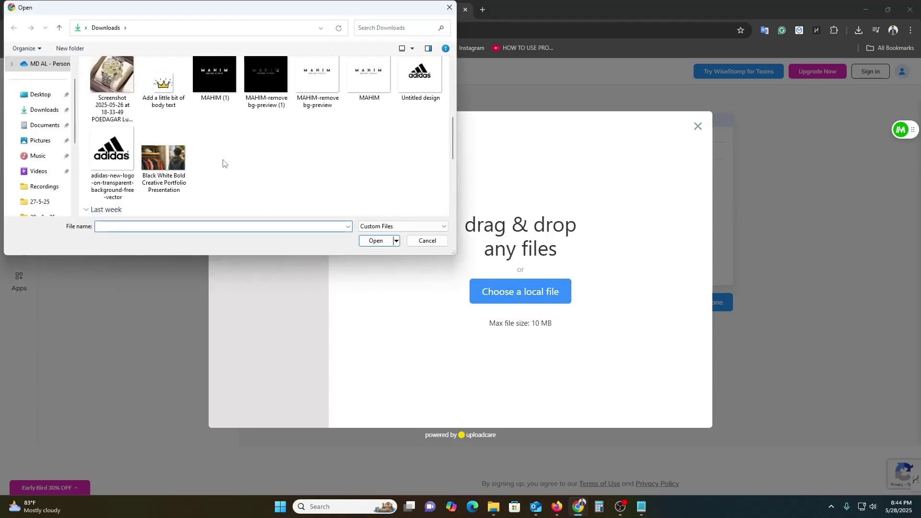
pyautogui.scroll(-6, 223, 163)
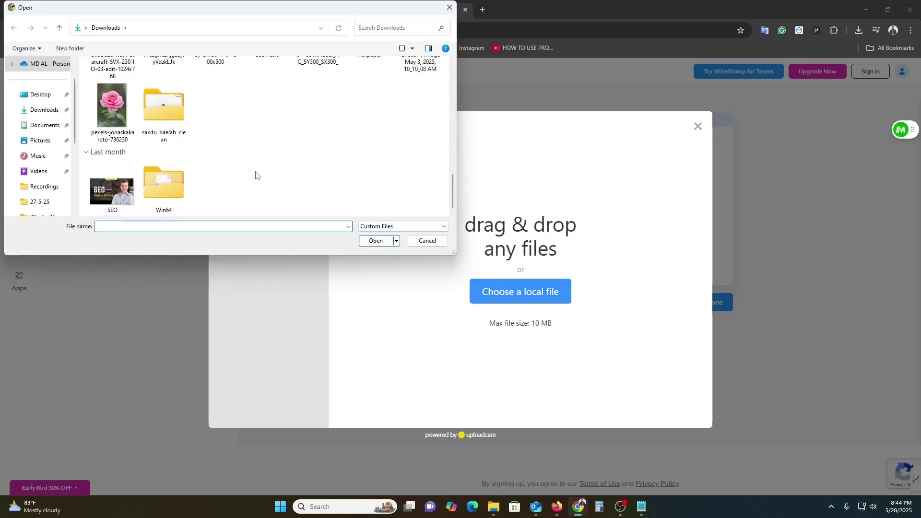
pyautogui.scroll(3, 283, 159)
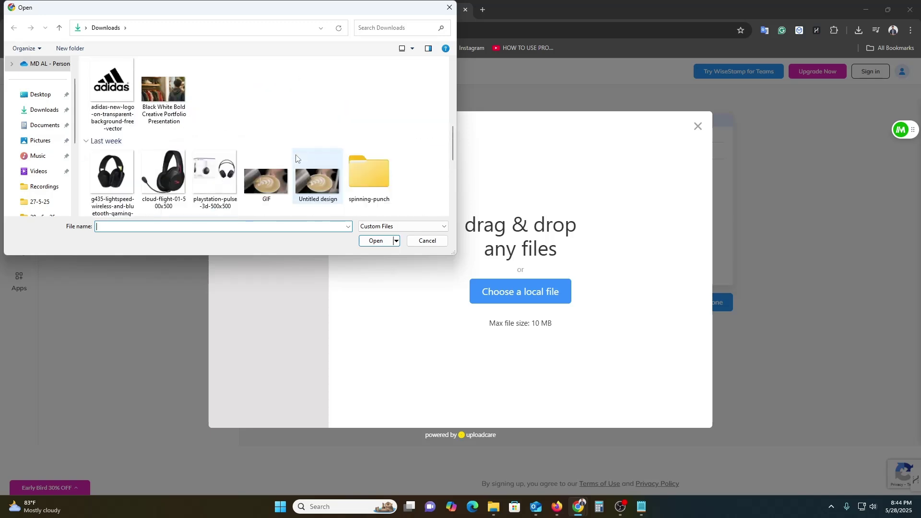
pyautogui.doubleClick(117, 181)
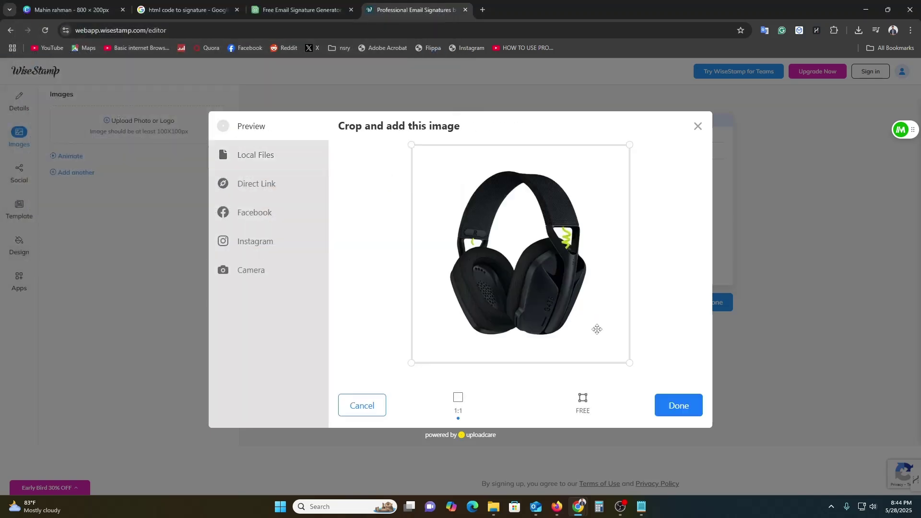
pyautogui.click(682, 410)
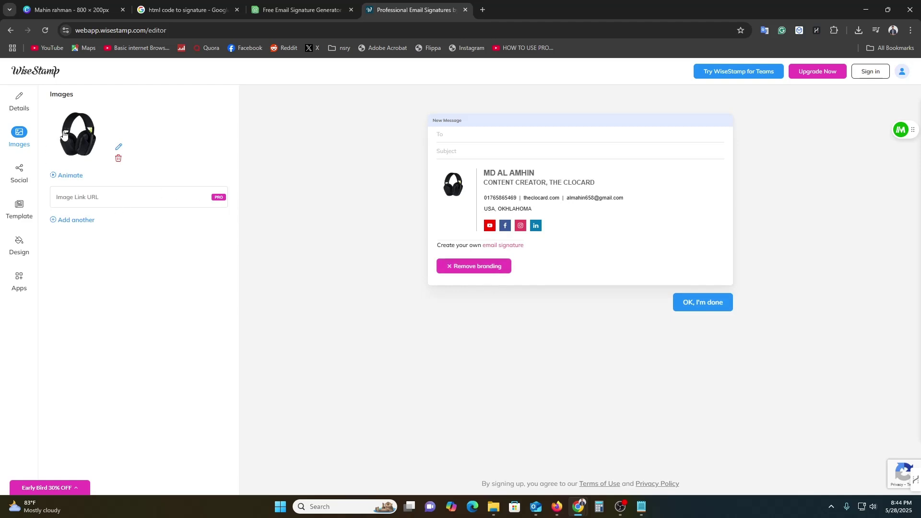
pyautogui.click(20, 101)
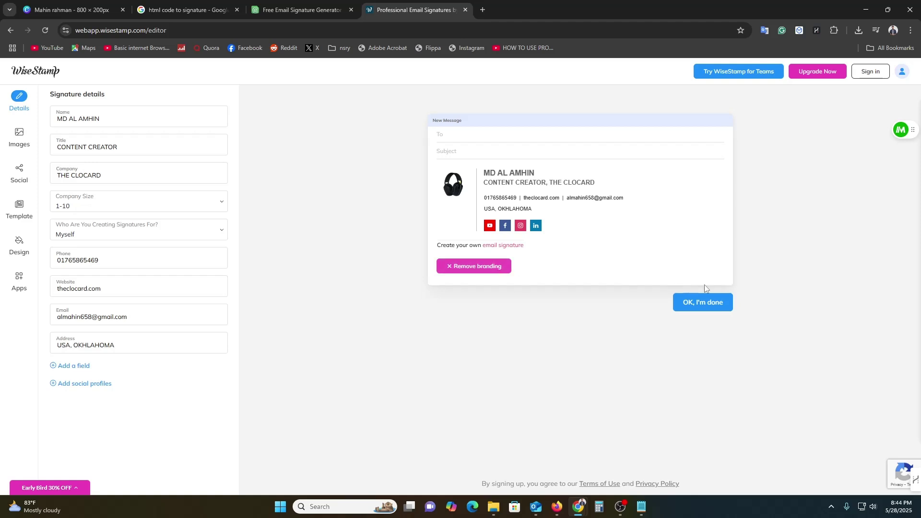
# Step: Save the signature by signing up to WiseStamp with a Google account and granting Gmail access
pyautogui.click(709, 303)
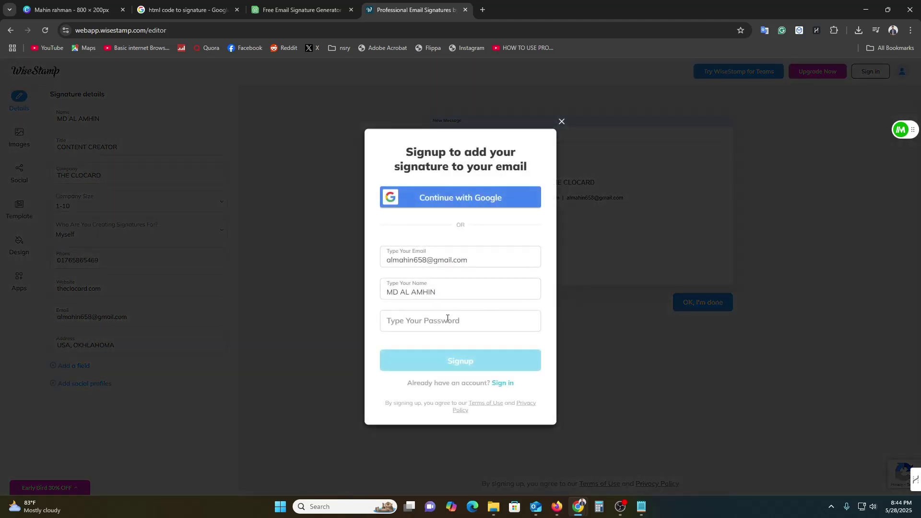
pyautogui.click(442, 323)
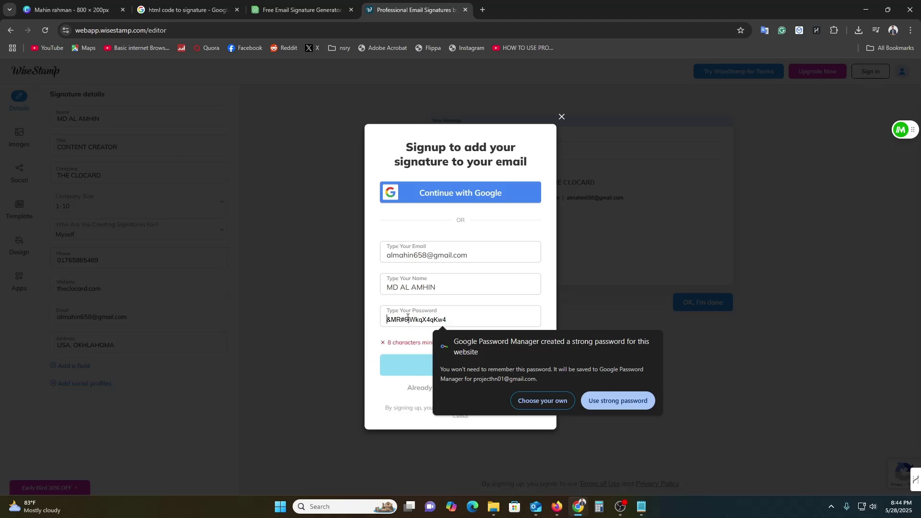
pyautogui.click(542, 401)
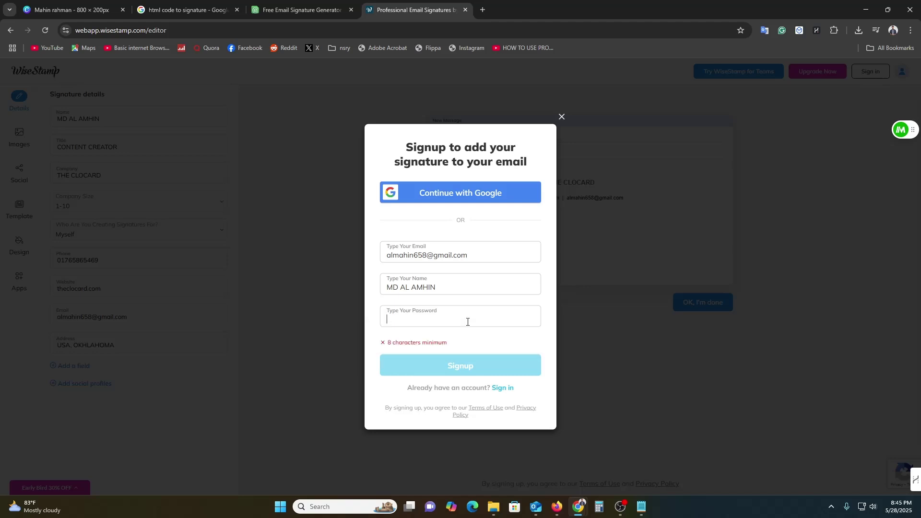
pyautogui.click(469, 201)
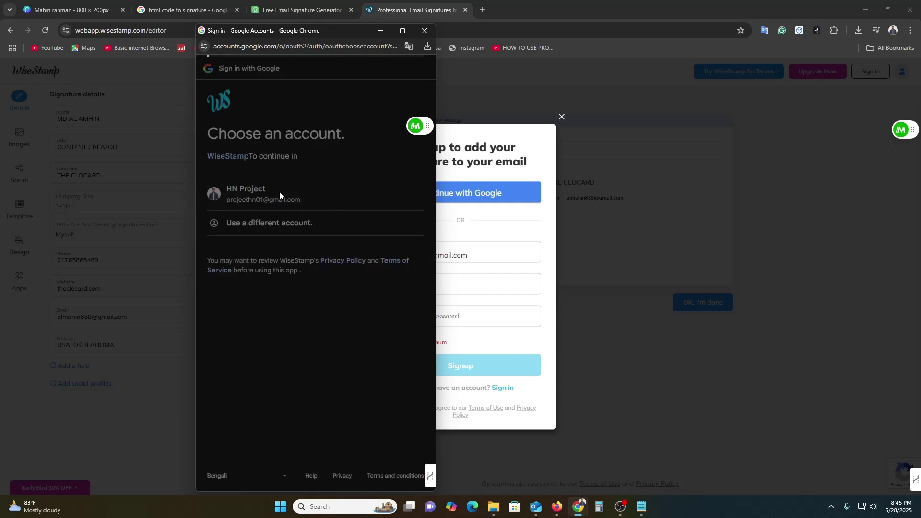
pyautogui.click(279, 192)
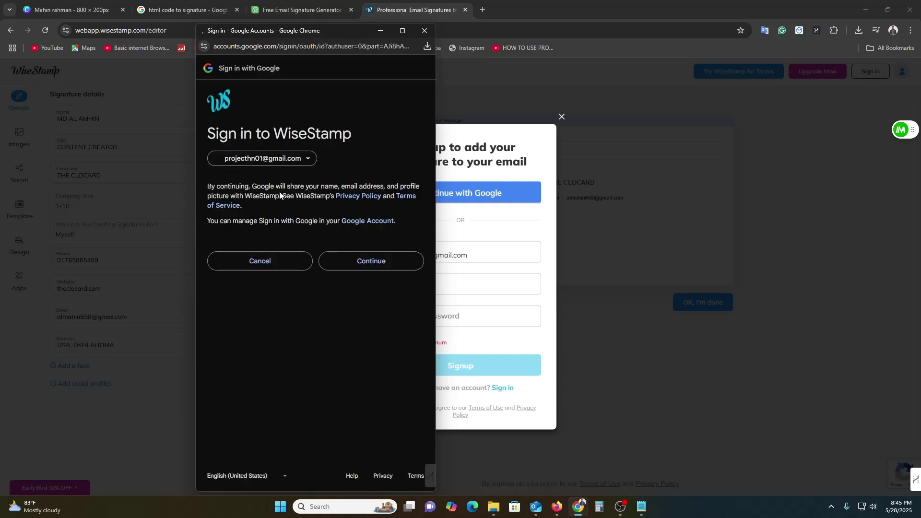
pyautogui.click(358, 268)
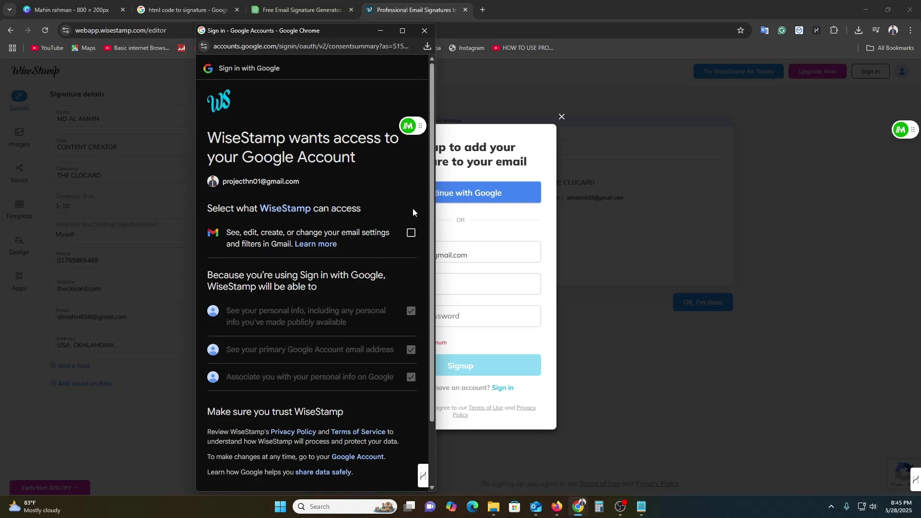
pyautogui.click(411, 233)
pyautogui.scroll(-1, 392, 309)
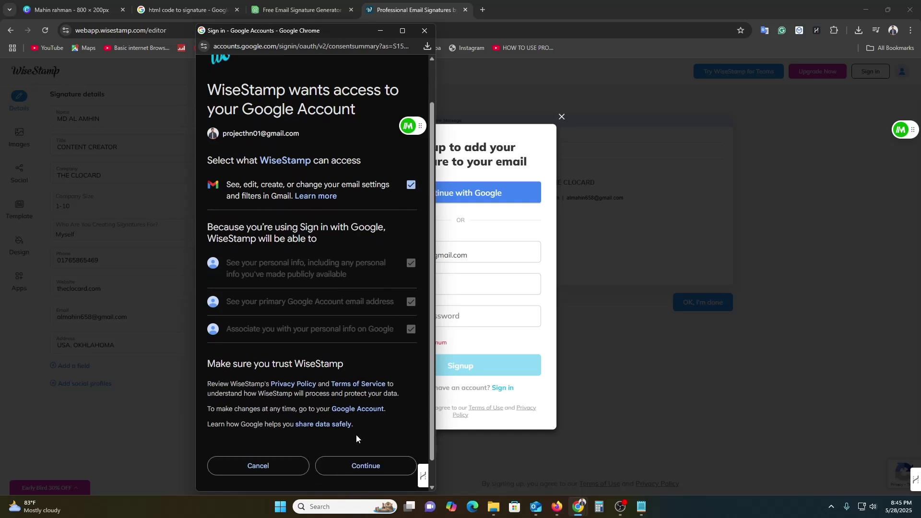
pyautogui.click(363, 471)
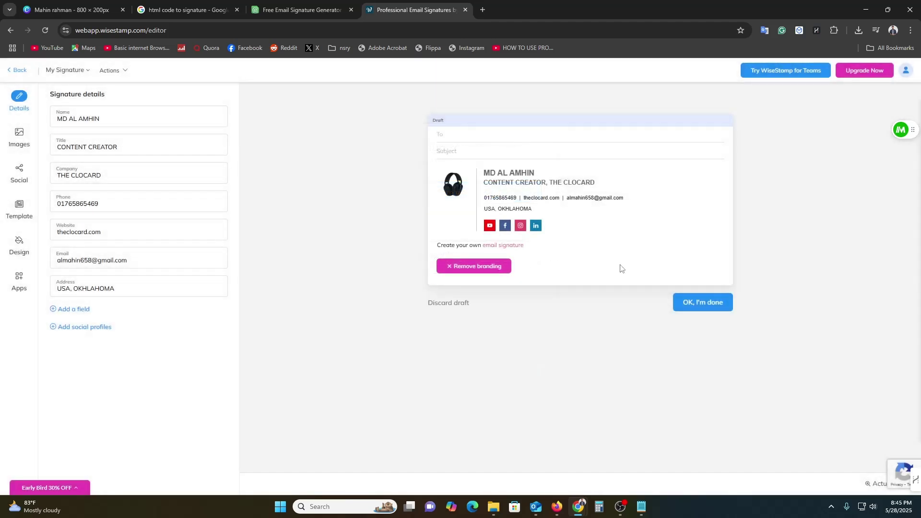
pyautogui.click(700, 306)
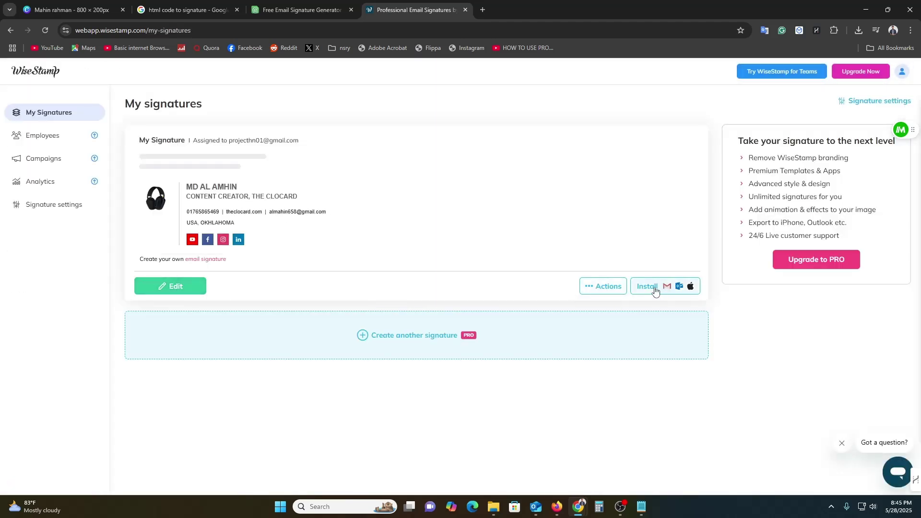
# Step: Choose Outlook Web as the install target and open the WiseStamp Chrome extension page
pyautogui.moveTo(606, 287)
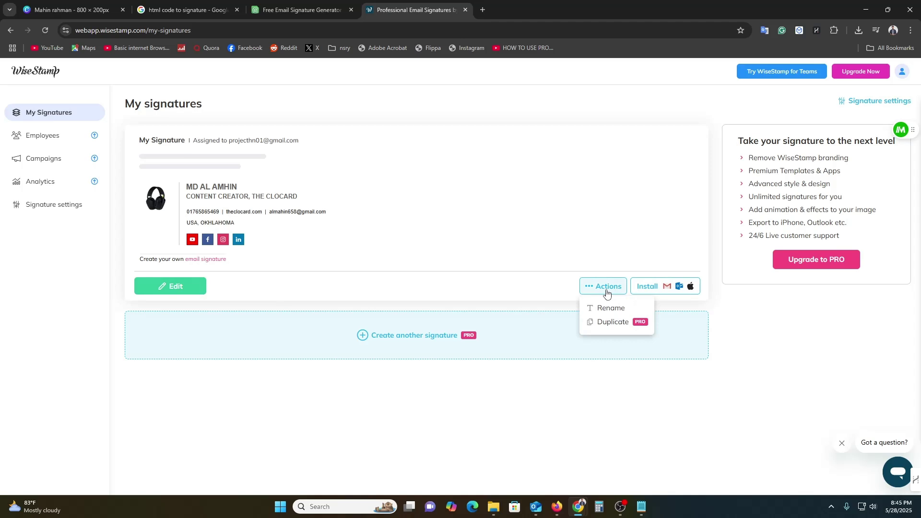
pyautogui.click(653, 287)
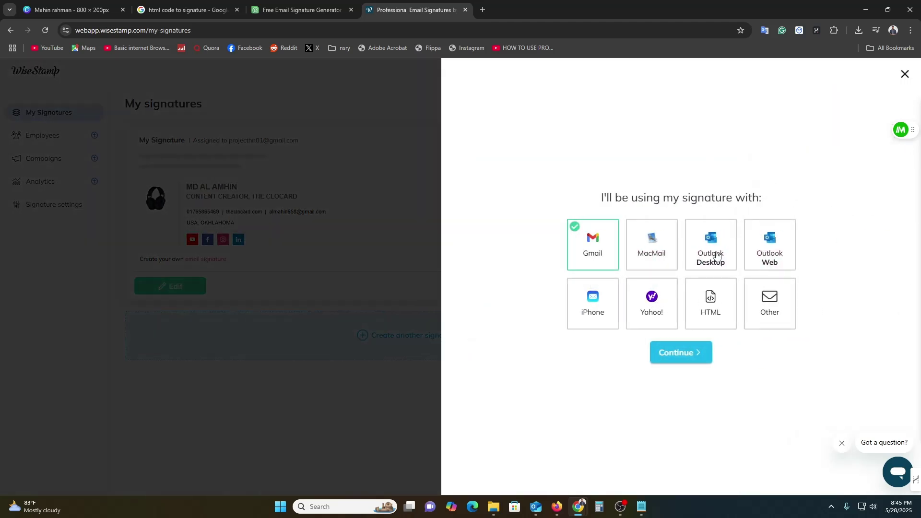
pyautogui.click(780, 256)
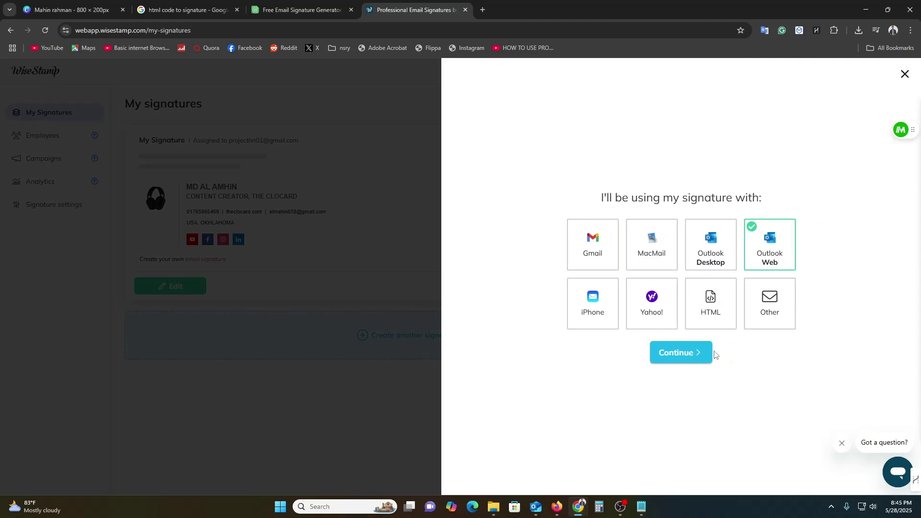
pyautogui.click(724, 309)
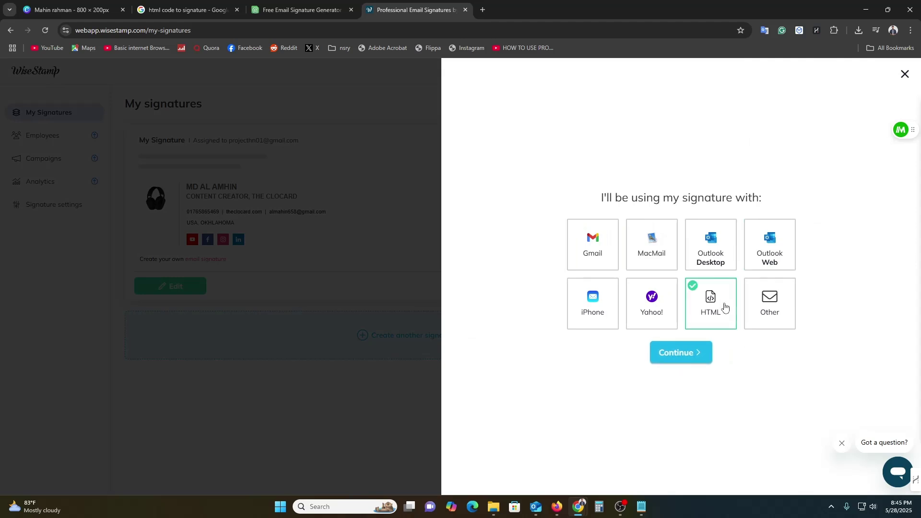
pyautogui.click(696, 349)
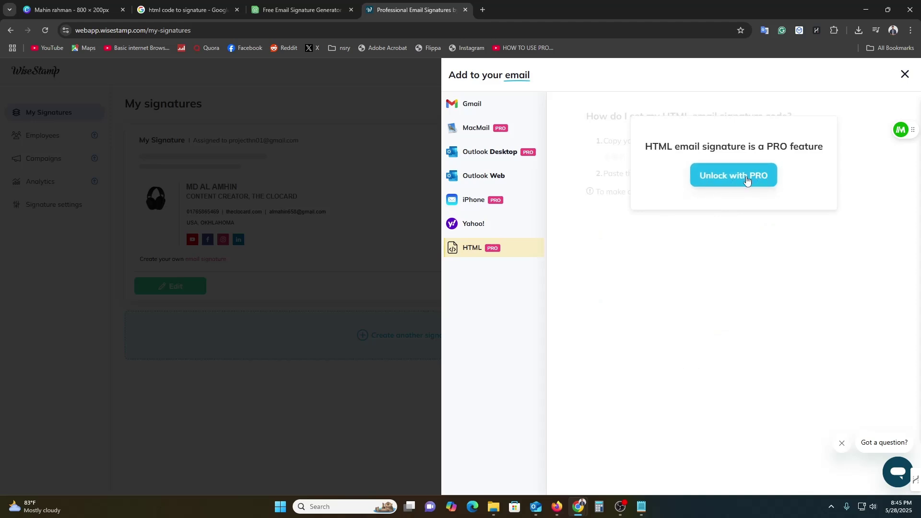
pyautogui.click(472, 181)
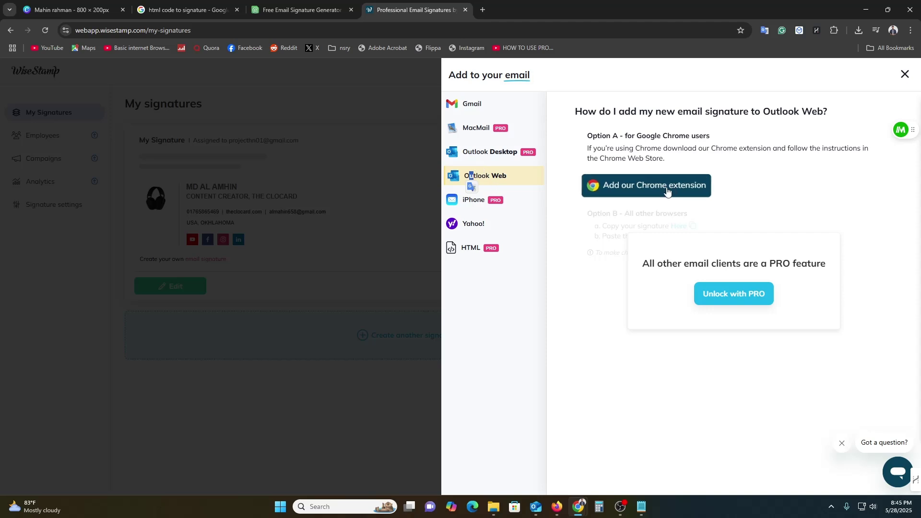
pyautogui.click(470, 181)
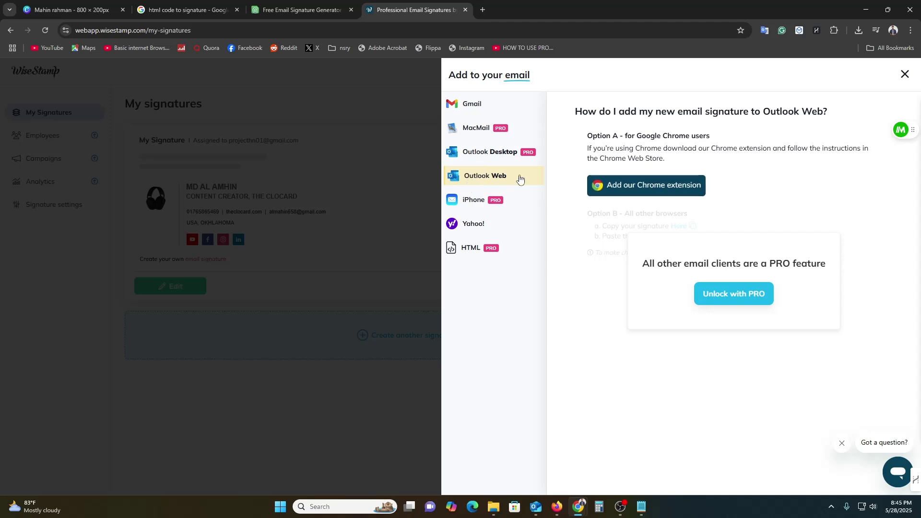
pyautogui.click(632, 189)
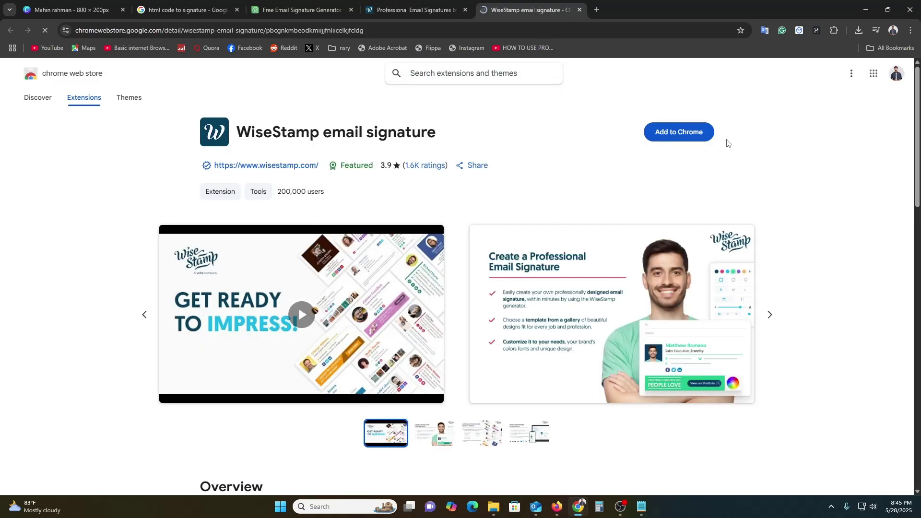
# Step: Add the WiseStamp email signature extension to Chrome and glance at the downloaded signature image
pyautogui.click(697, 131)
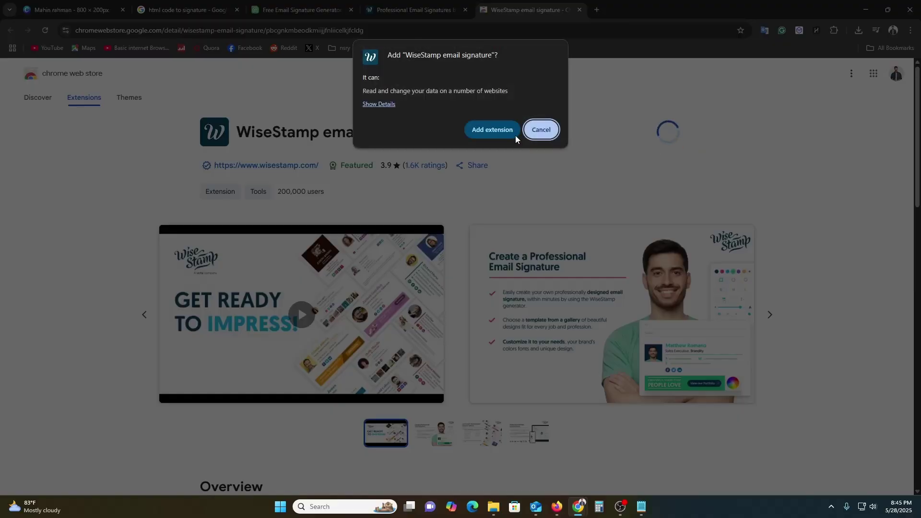
pyautogui.click(515, 135)
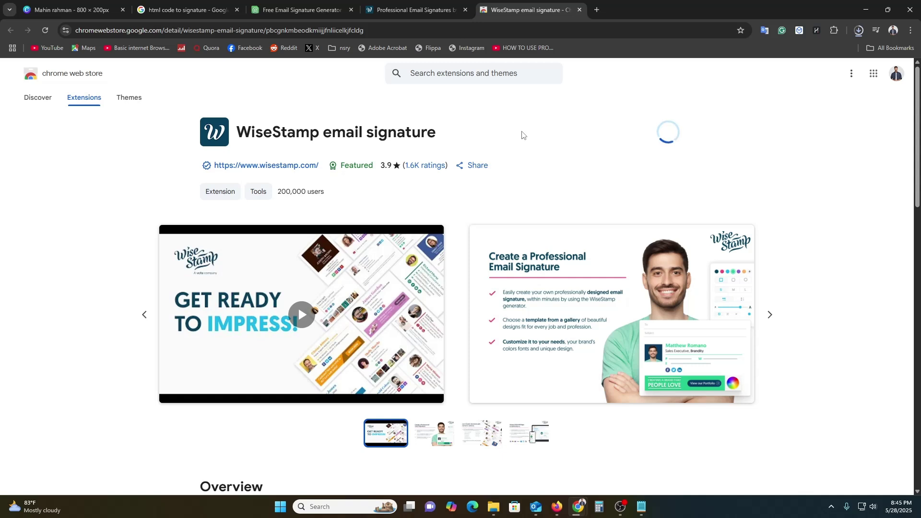
pyautogui.click(858, 30)
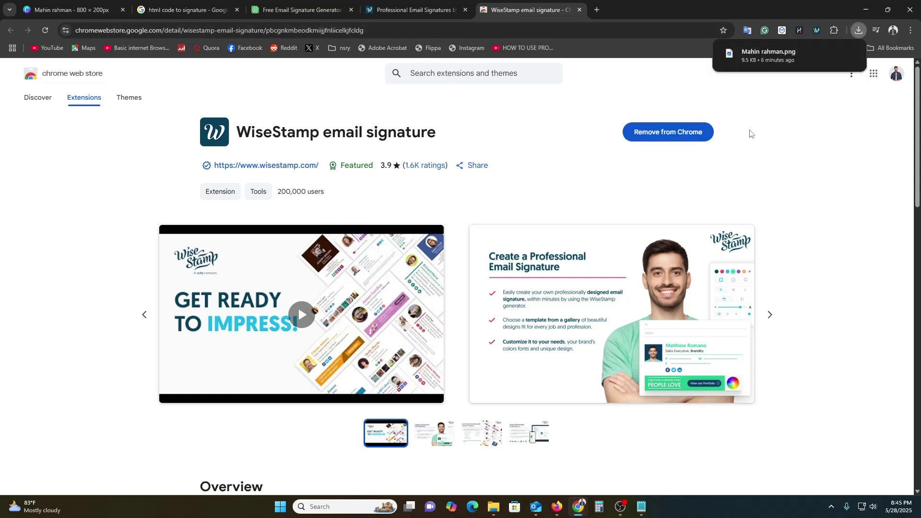
pyautogui.click(770, 59)
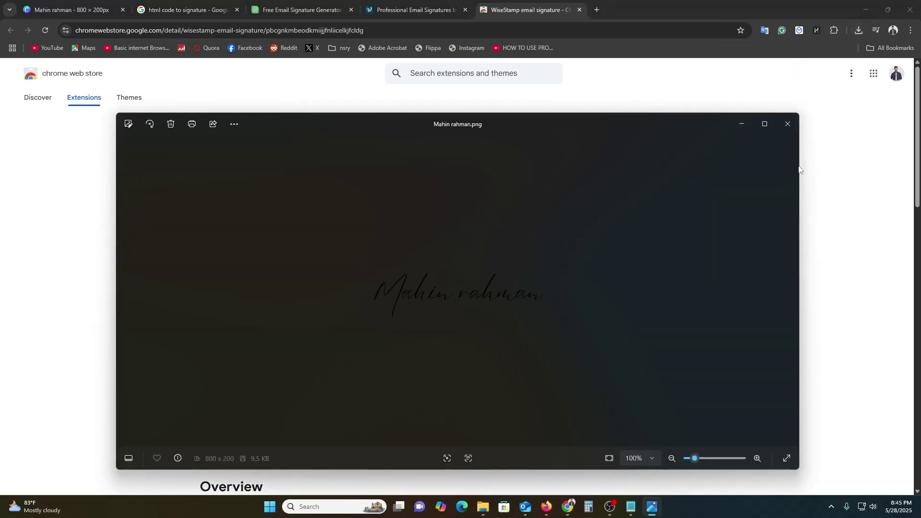
pyautogui.click(787, 123)
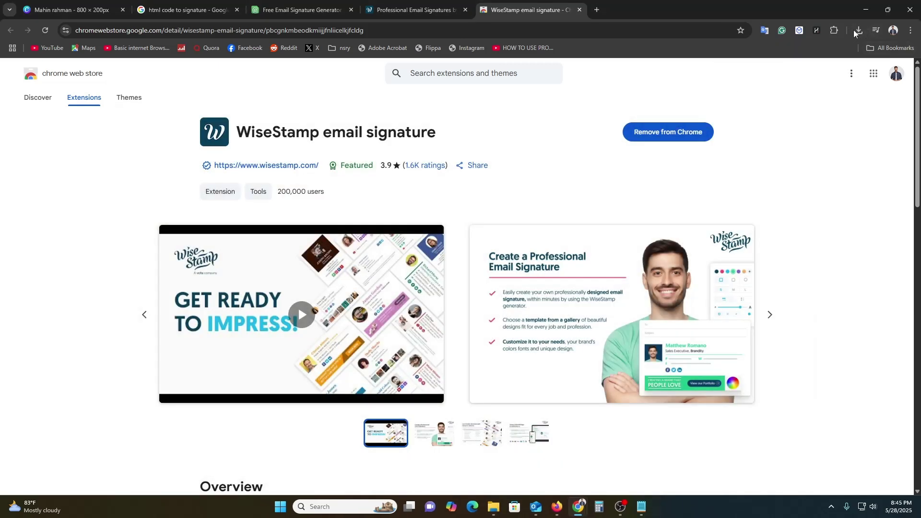
# Step: Set Outlook as the email provider in the WiseStamp extension popup and acknowledge its instructions
pyautogui.click(834, 30)
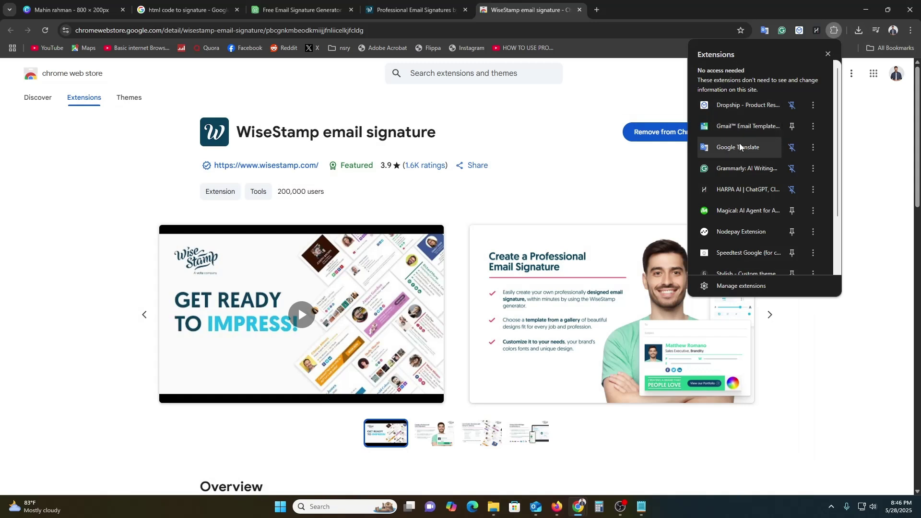
pyautogui.scroll(-3, 739, 147)
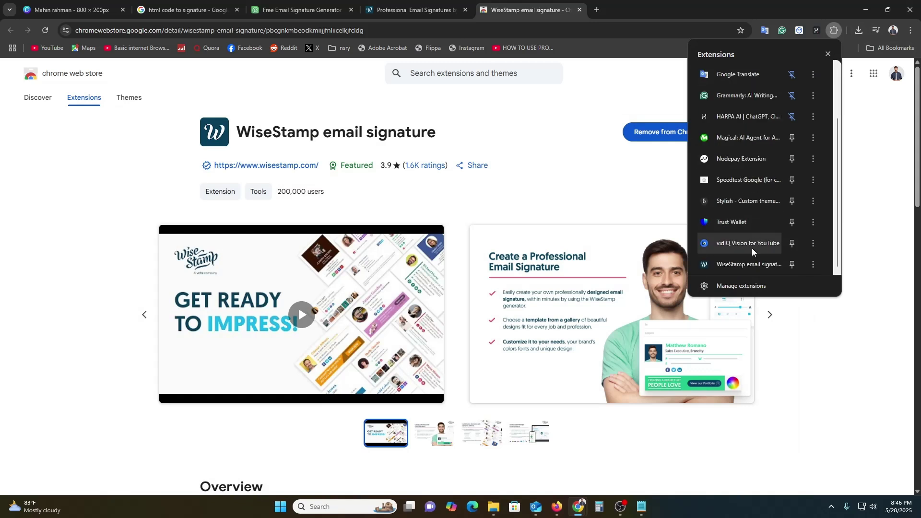
pyautogui.click(749, 263)
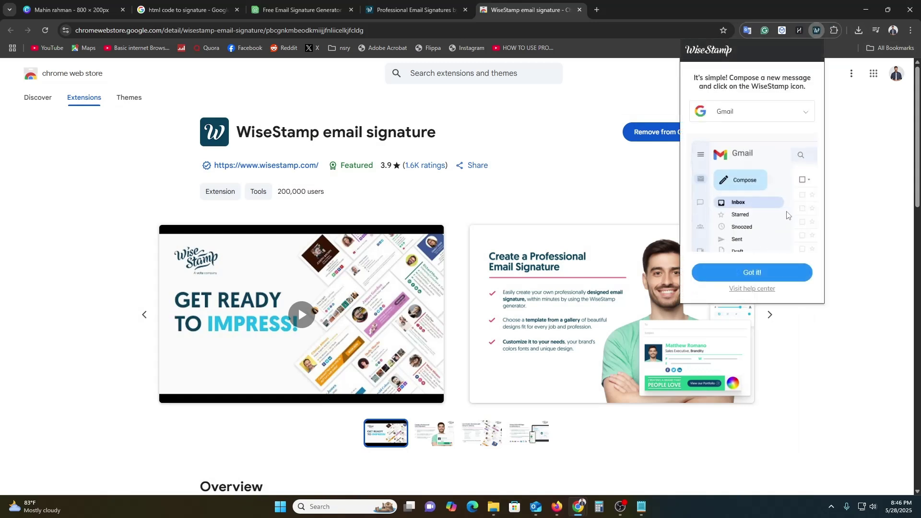
pyautogui.click(756, 272)
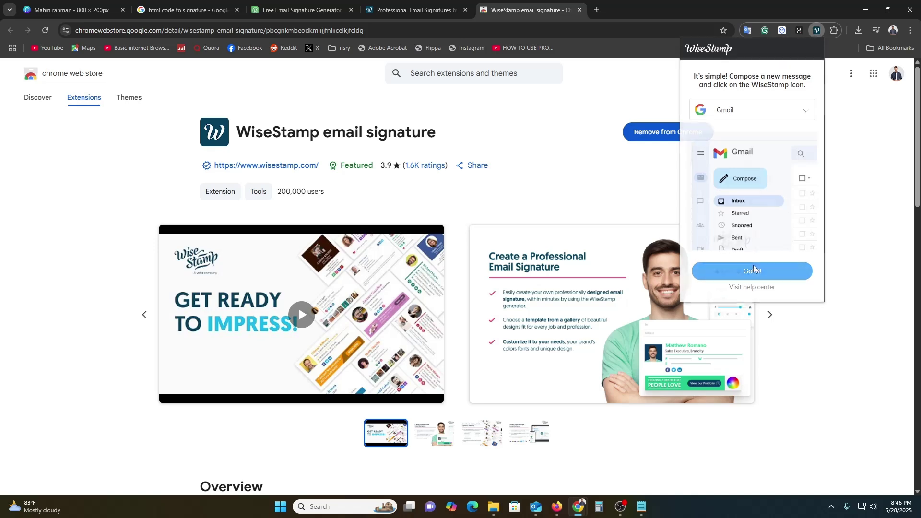
pyautogui.click(834, 31)
pyautogui.scroll(-3, 726, 238)
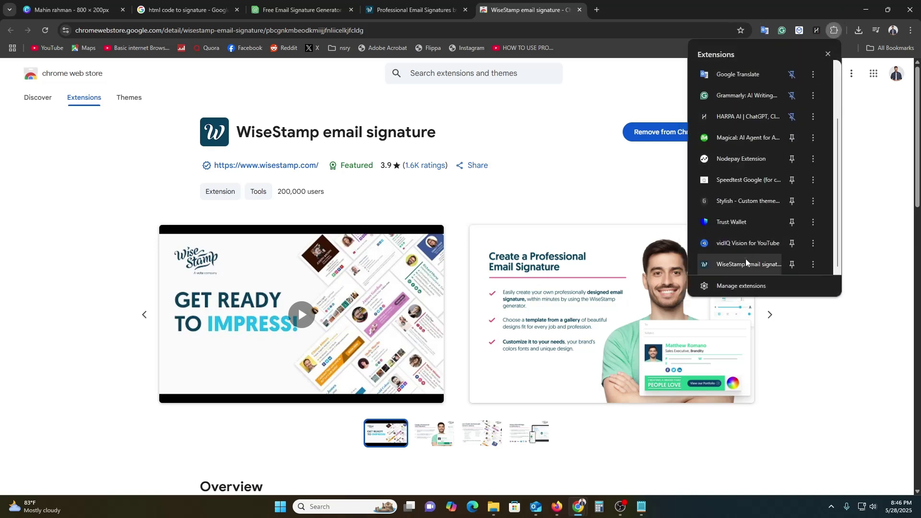
pyautogui.click(747, 262)
pyautogui.click(757, 115)
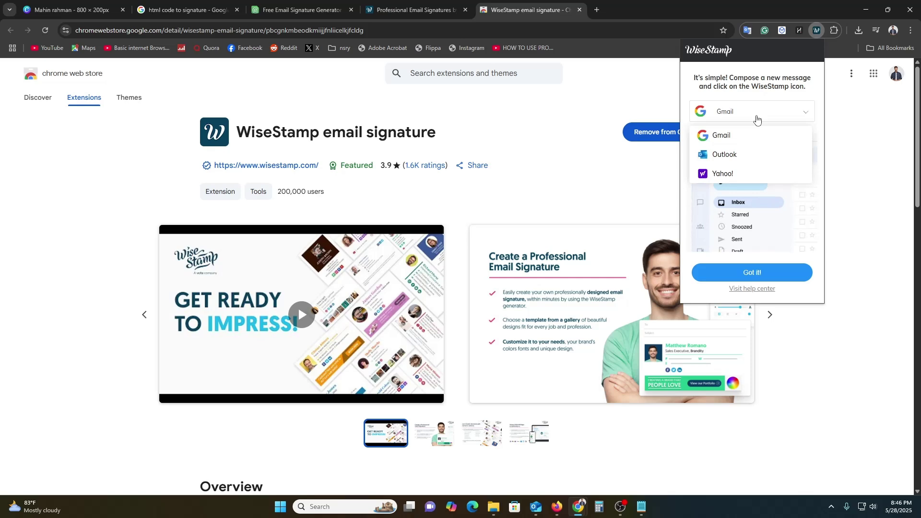
pyautogui.click(743, 155)
pyautogui.click(752, 271)
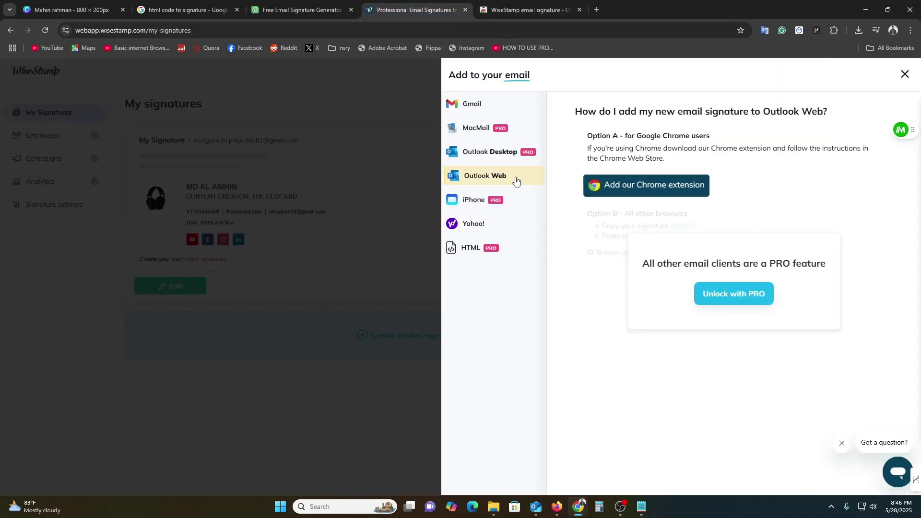
# Step: Search Google for outlook in a new tab and open outlook.live.com
pyautogui.click(595, 12)
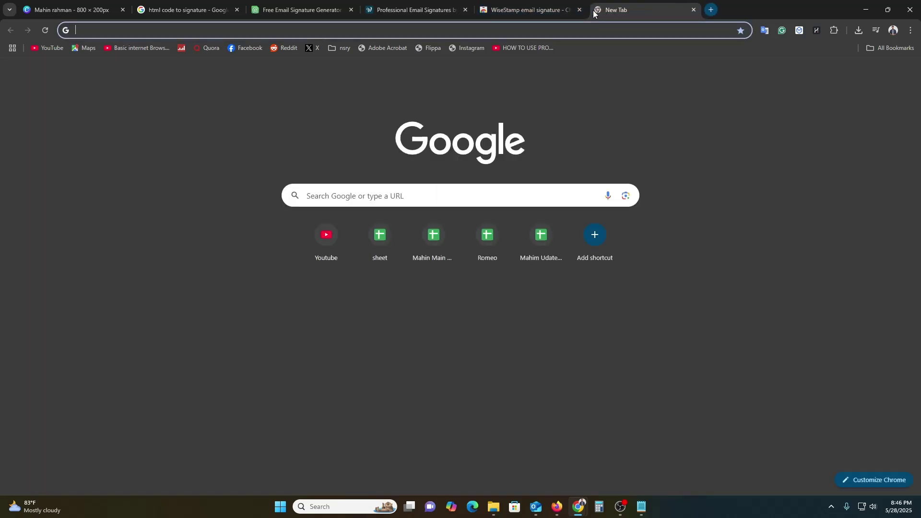
pyautogui.write('ourt')
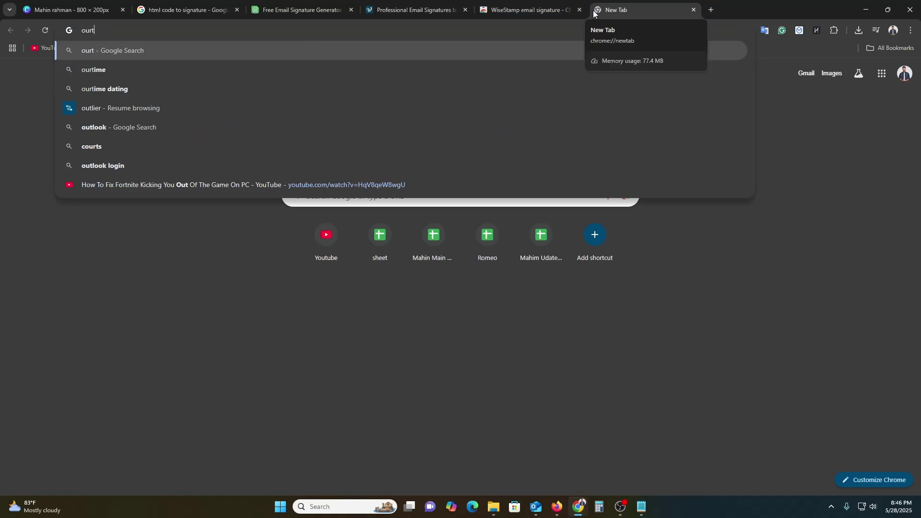
pyautogui.press('Down')
pyautogui.press('Down')
pyautogui.press('Down')
pyautogui.press('Down')
pyautogui.press('Return')
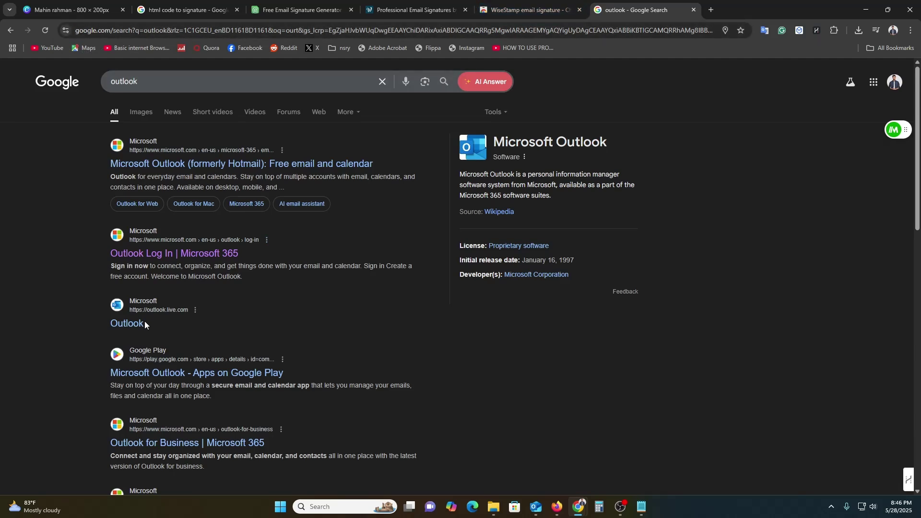
pyautogui.click(136, 324)
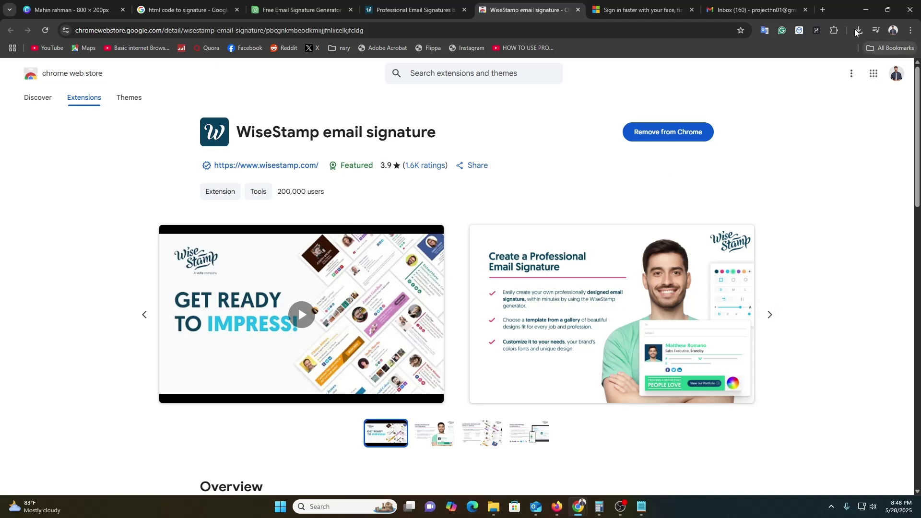
# Step: Copy the WiseStamp signature block from the Gmail draft and paste it into Outlook's signature editor in Firefox
pyautogui.click(743, 5)
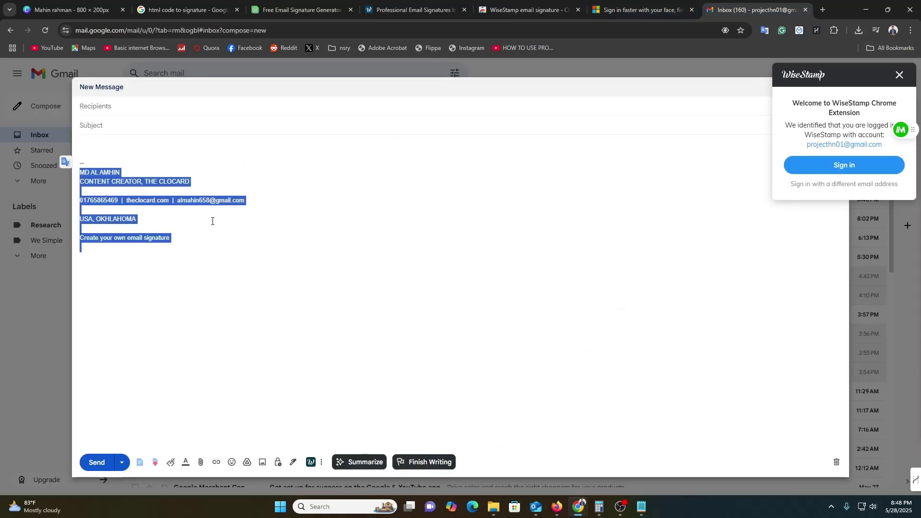
pyautogui.click(218, 245)
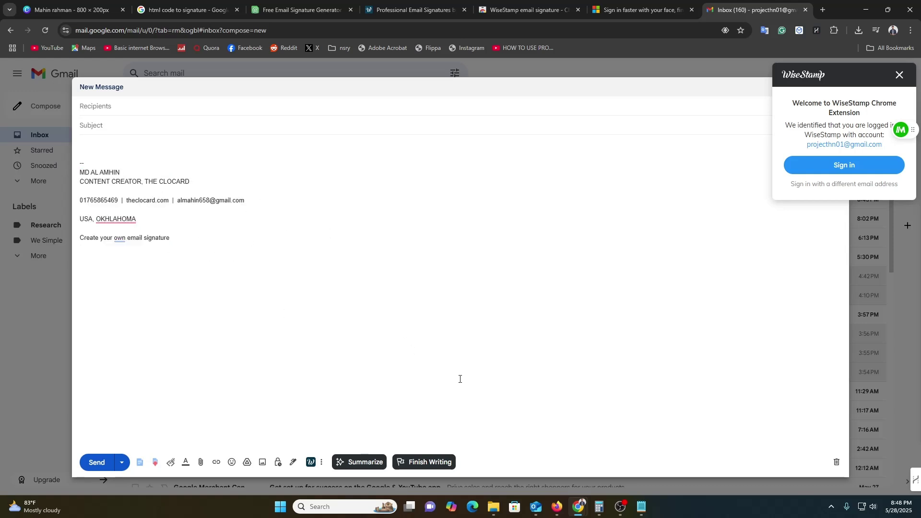
pyautogui.moveTo(186, 229)
pyautogui.mouseDown()
pyautogui.moveTo(86, 211)
pyautogui.moveTo(84, 162)
pyautogui.mouseUp()
pyautogui.hotkey('ctrl', 'c')
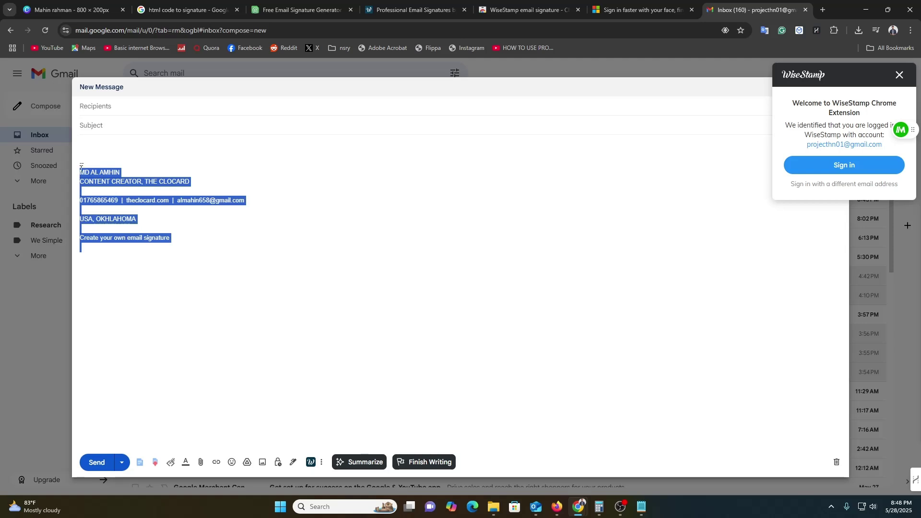
pyautogui.click(557, 511)
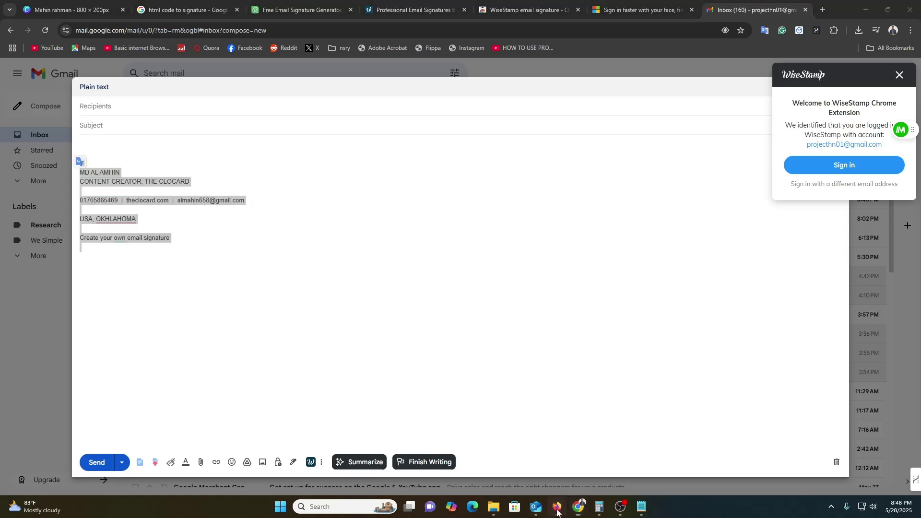
pyautogui.hotkey('ctrl', 'v')
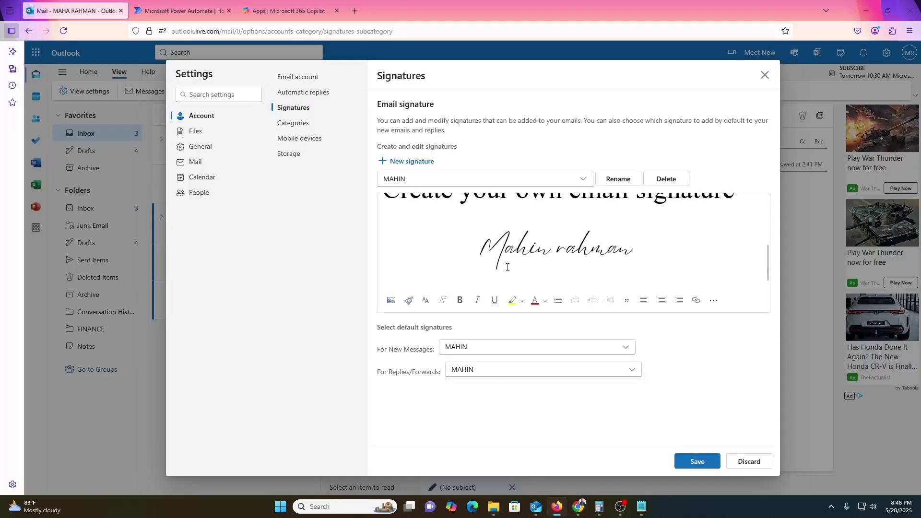
# Step: Clear the old handwritten signature and paste the WiseStamp text signature at normal size
pyautogui.scroll(3, 507, 267)
pyautogui.scroll(-3, 512, 262)
pyautogui.scroll(3, 511, 262)
pyautogui.hotkey('ctrl', 'a')
pyautogui.hotkey('ctrl', 'c')
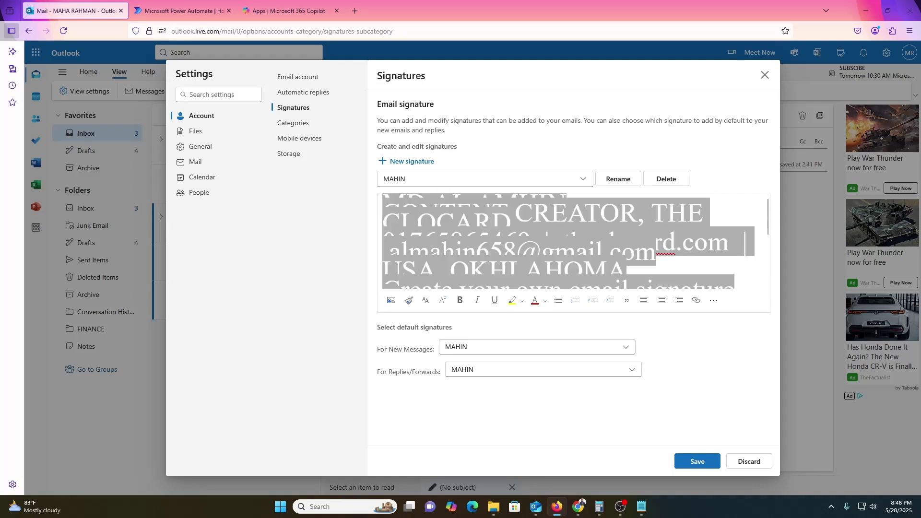
pyautogui.press('BackSpace')
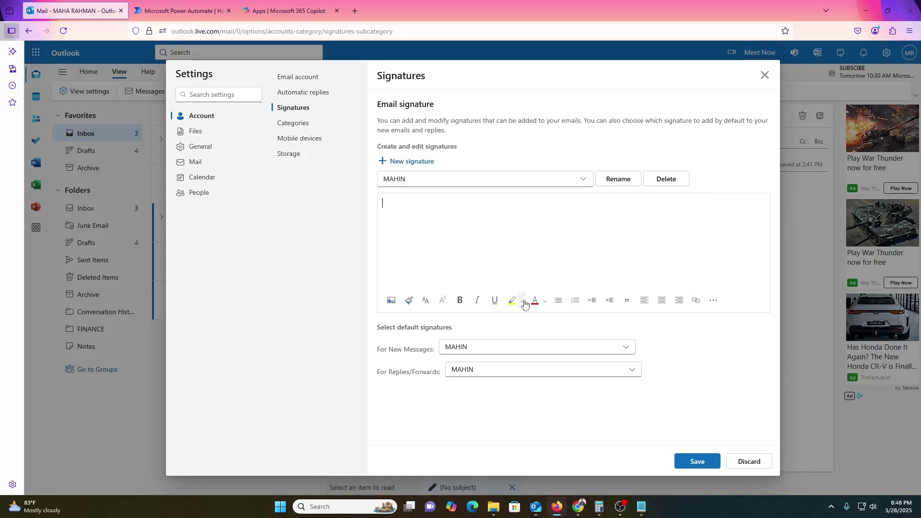
pyautogui.click(709, 304)
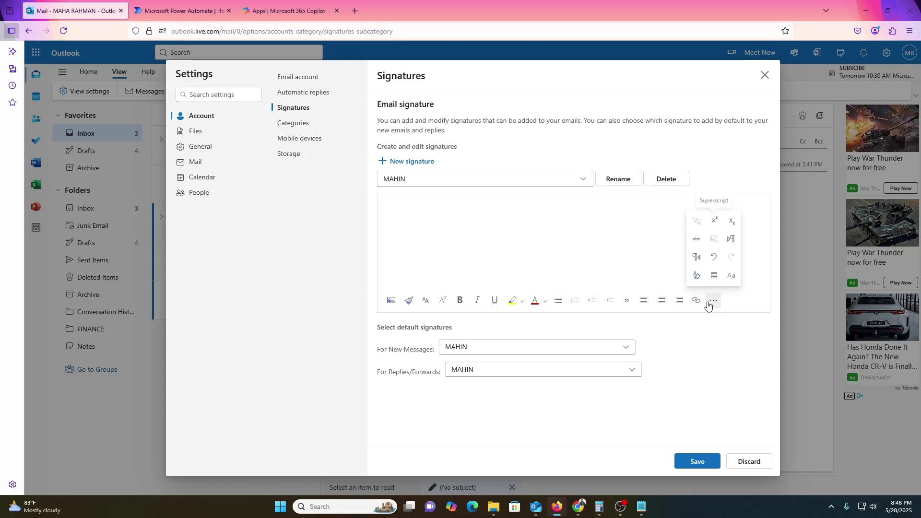
pyautogui.click(397, 207)
pyautogui.hotkey('ctrl', 'v')
# Step: Save the updated signature and close the Settings dialog
pyautogui.scroll(1, 501, 257)
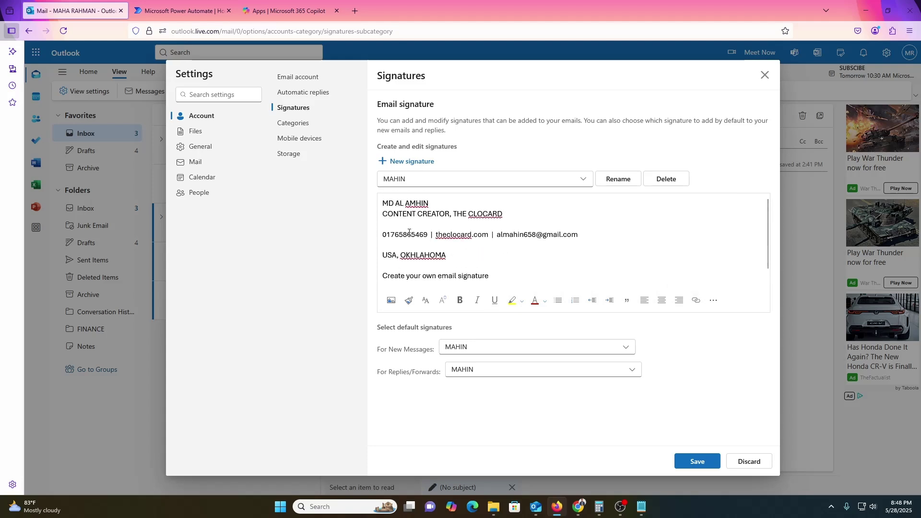
pyautogui.click(697, 461)
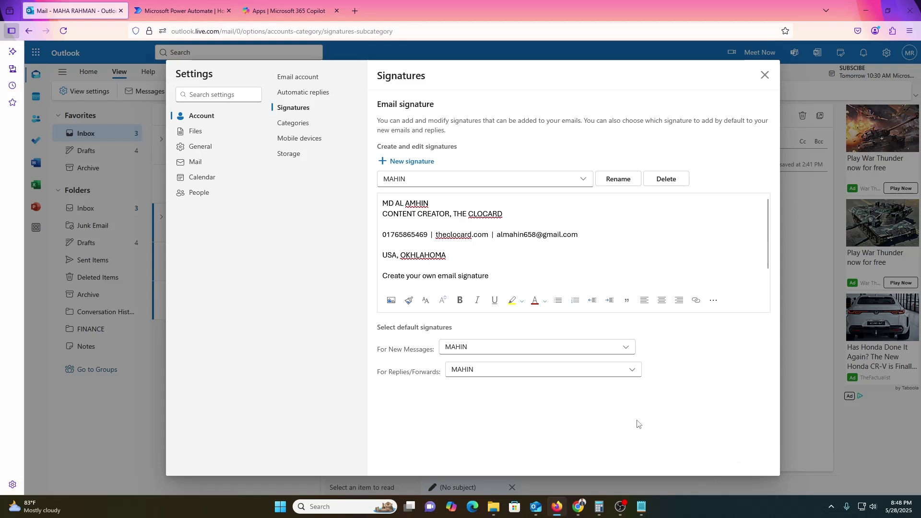
pyautogui.click(764, 75)
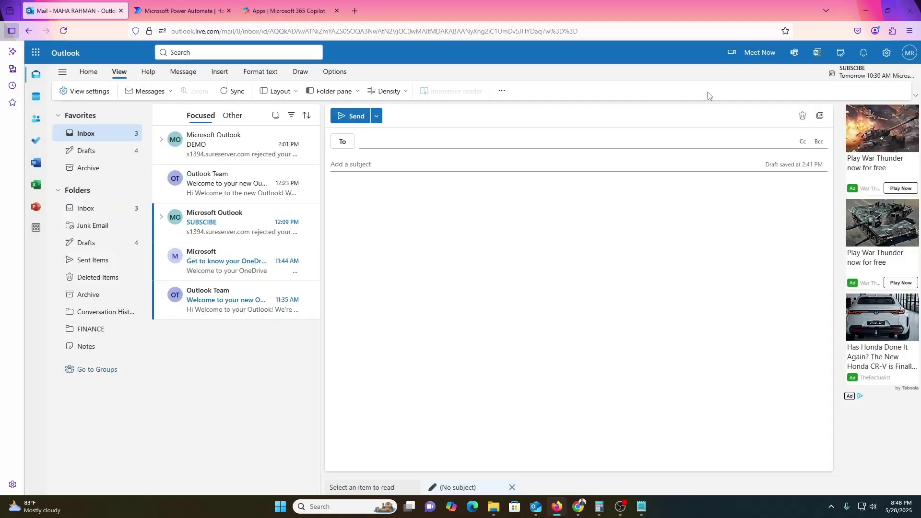
# Step: Start a new mail from Home and check the WiseStamp signature with name, title and contacts in its body
pyautogui.click(89, 71)
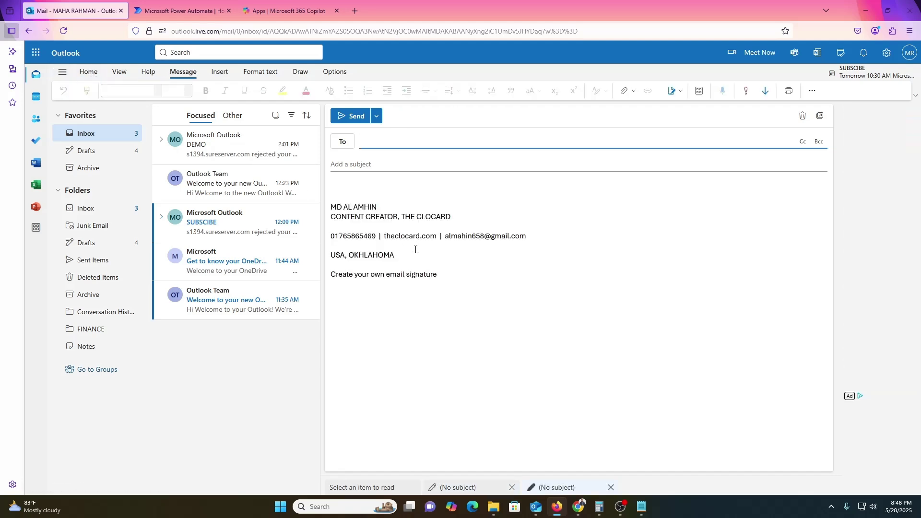
pyautogui.click(465, 282)
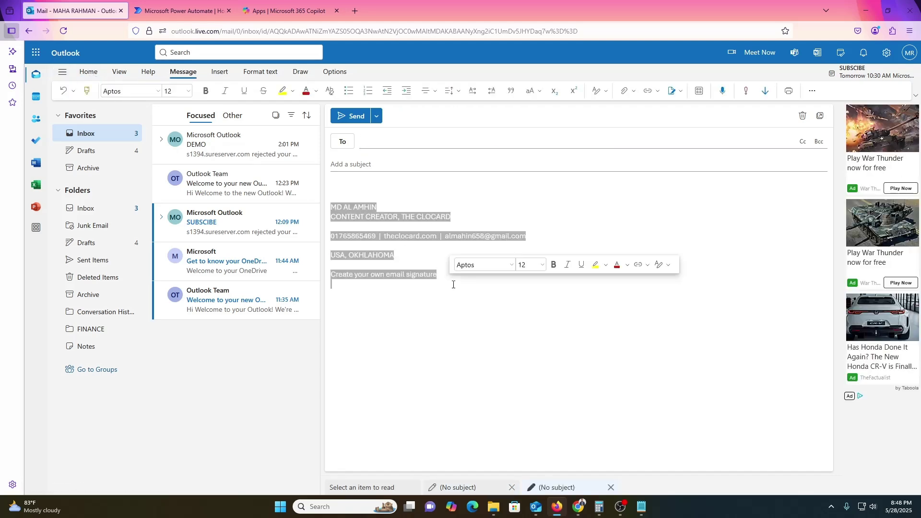